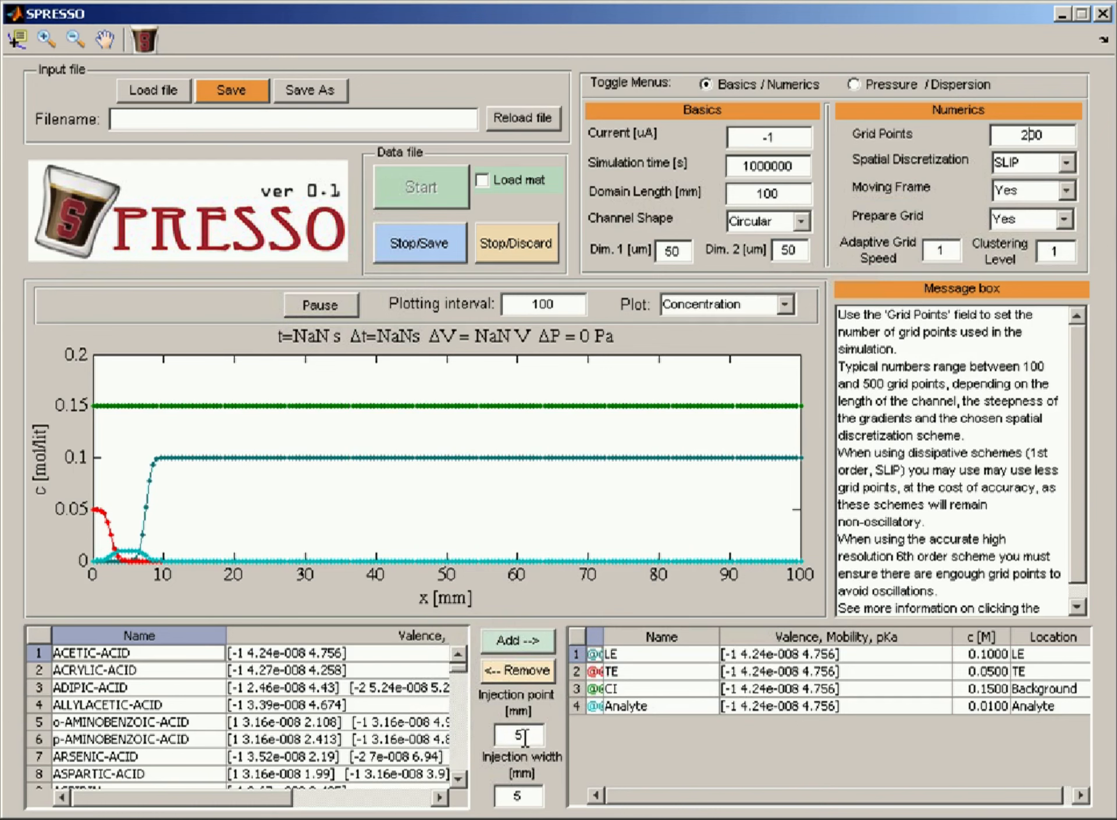
Step: Set the injection point to 50 mm and the injection width to 15 mm
text(0)
key(Return)
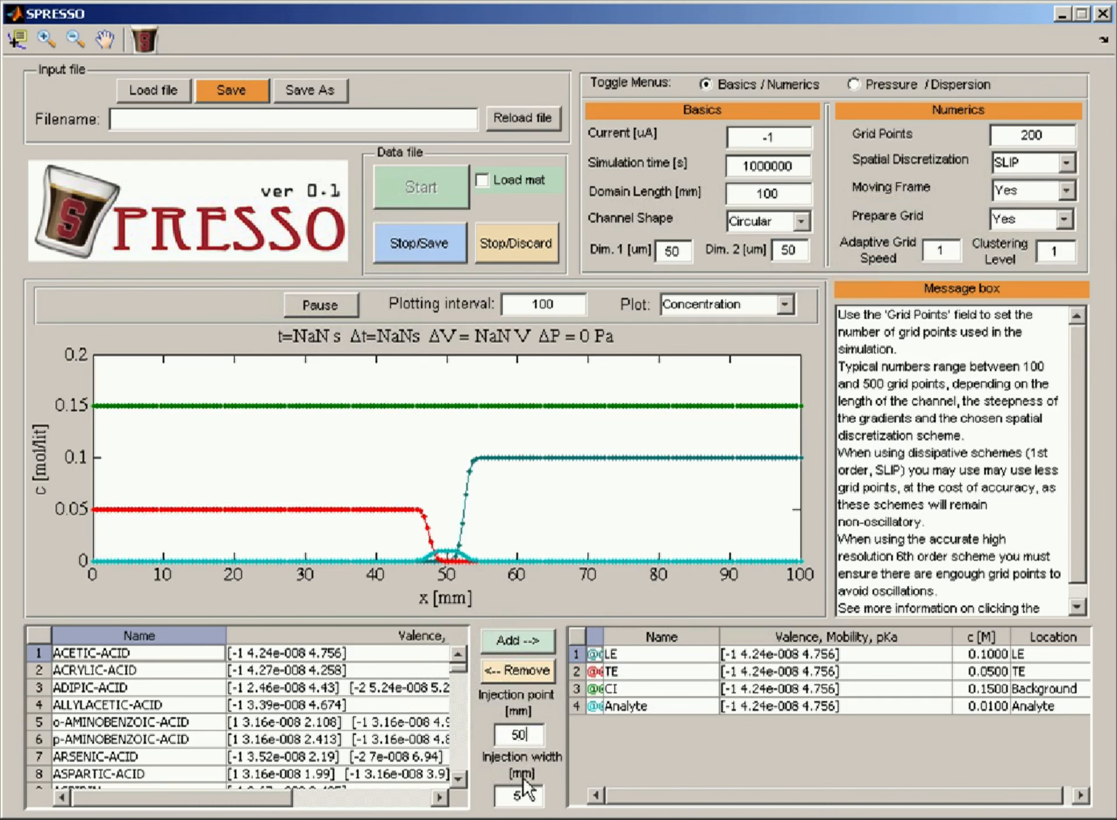
click(527, 797)
key(BackSpace)
text(15)
key(Return)
Step: Set the number of grid points to 100 and the domain length to 10 mm
drag(1032, 135, 1009, 131)
text(1)
click(773, 194)
key(BackSpace)
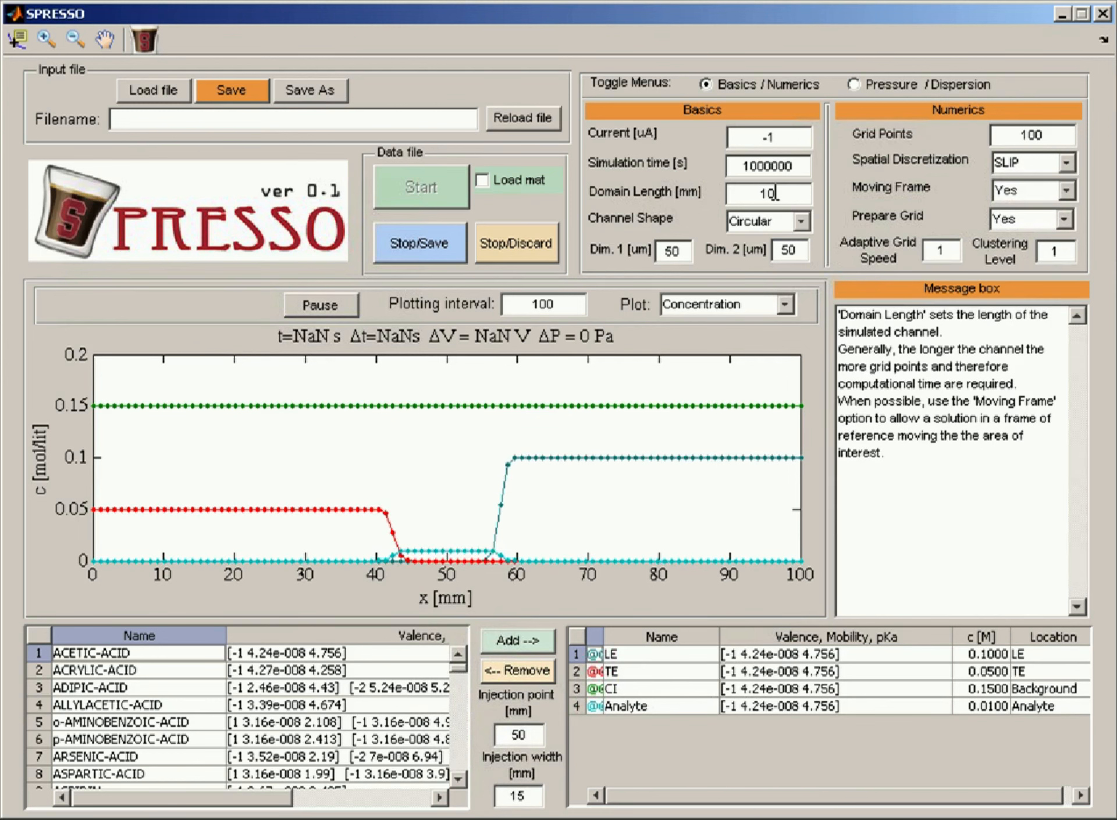
key(Return)
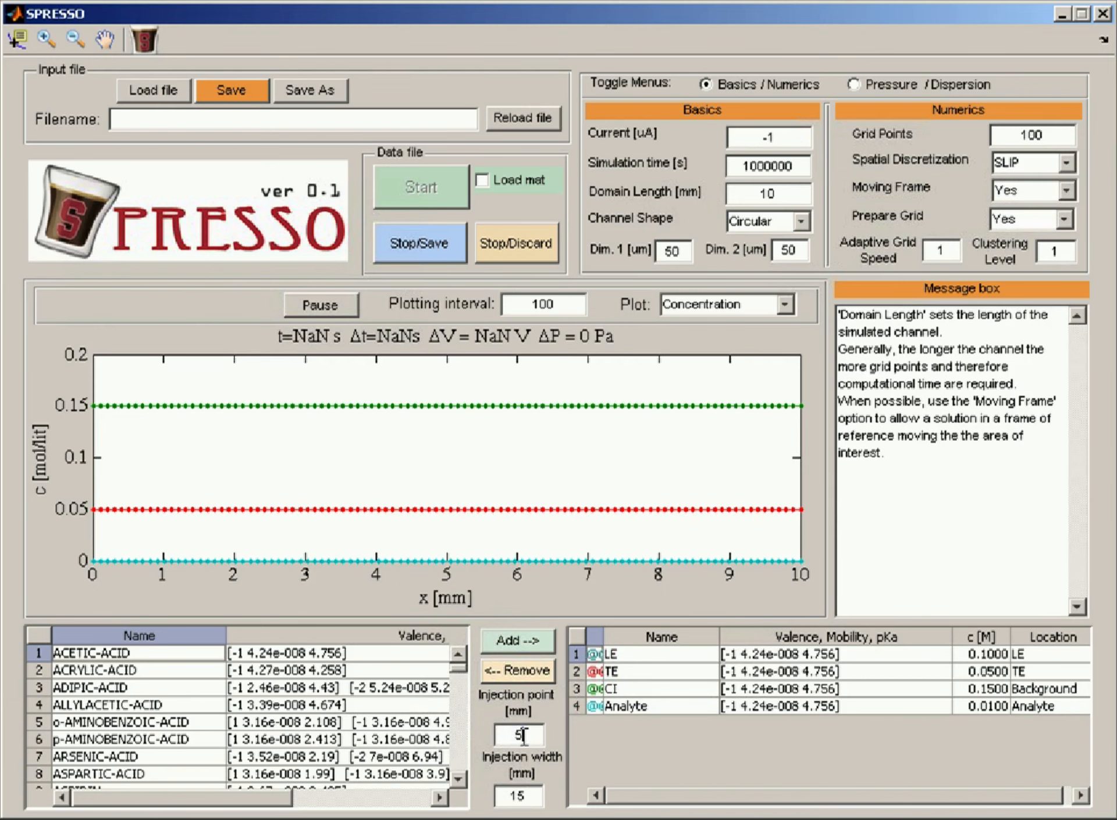
Step: Set the injection point to 5 mm and the injection width to 1 mm
double_click(511, 794)
text(4)
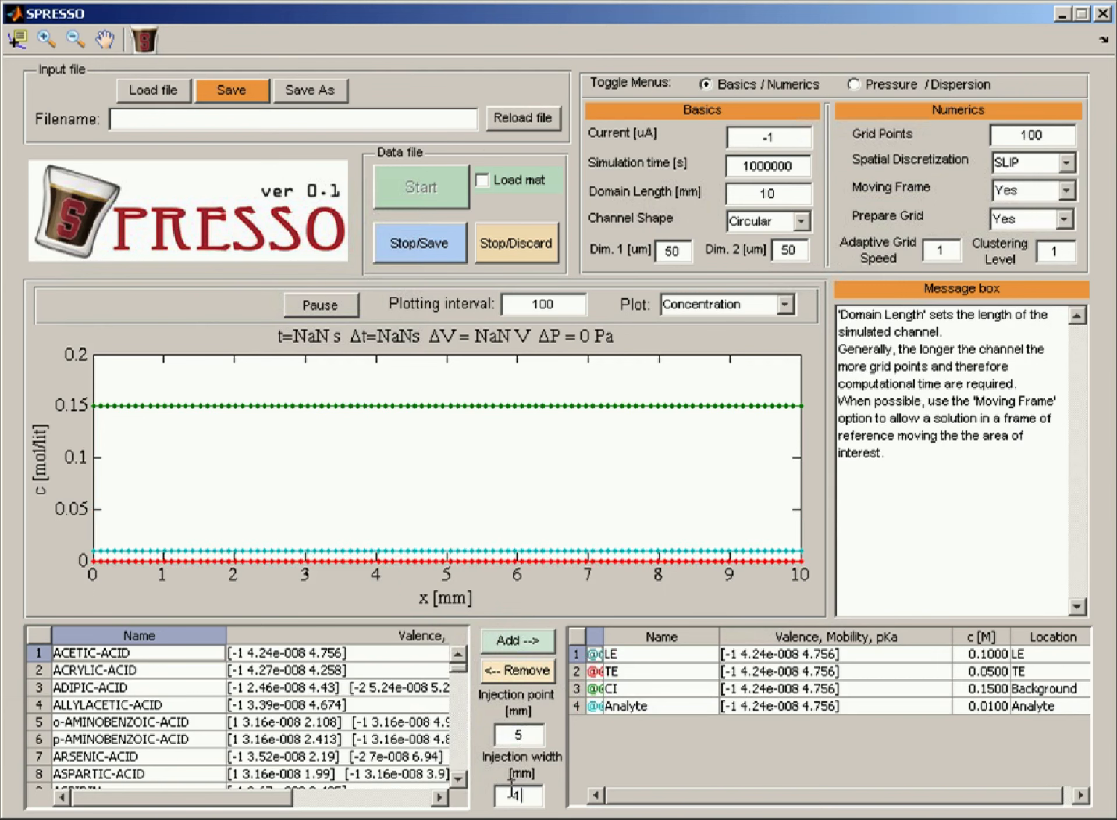
key(Return)
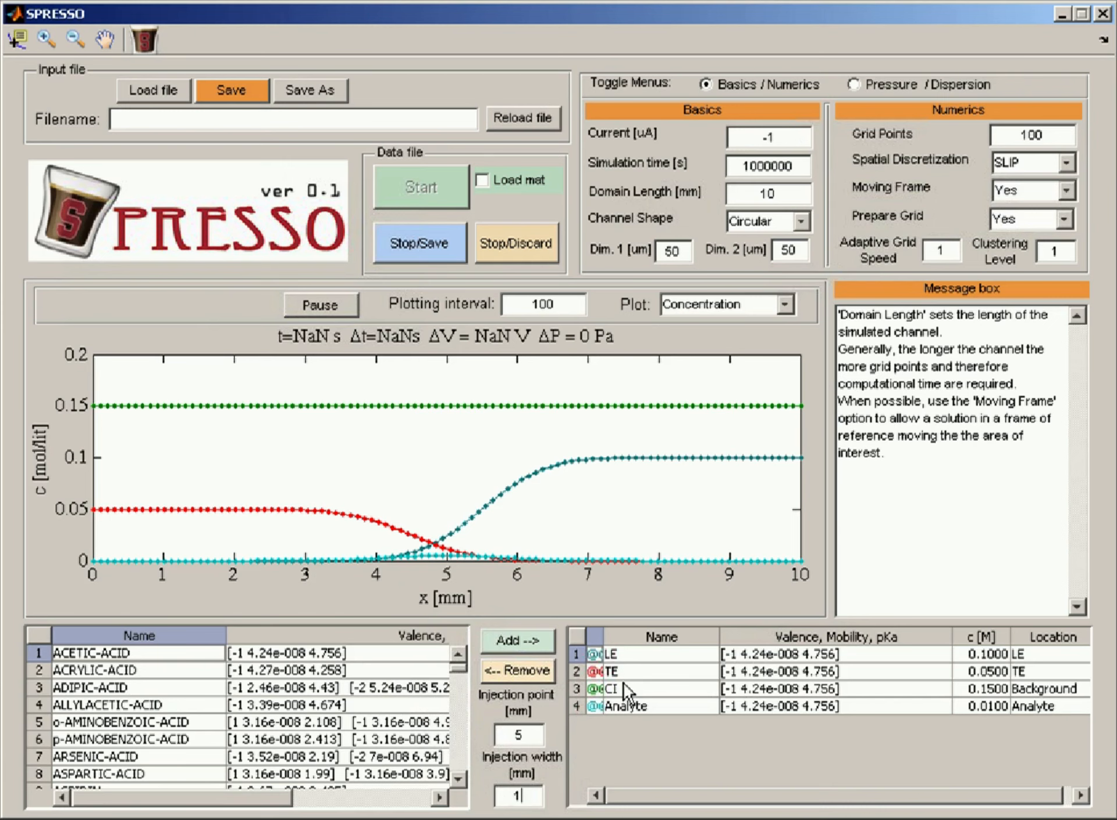
Step: Set the LE mobility to 6.24e-008, and give CI a valence of 1 and a mobility of 3.24e-008
double_click(772, 655)
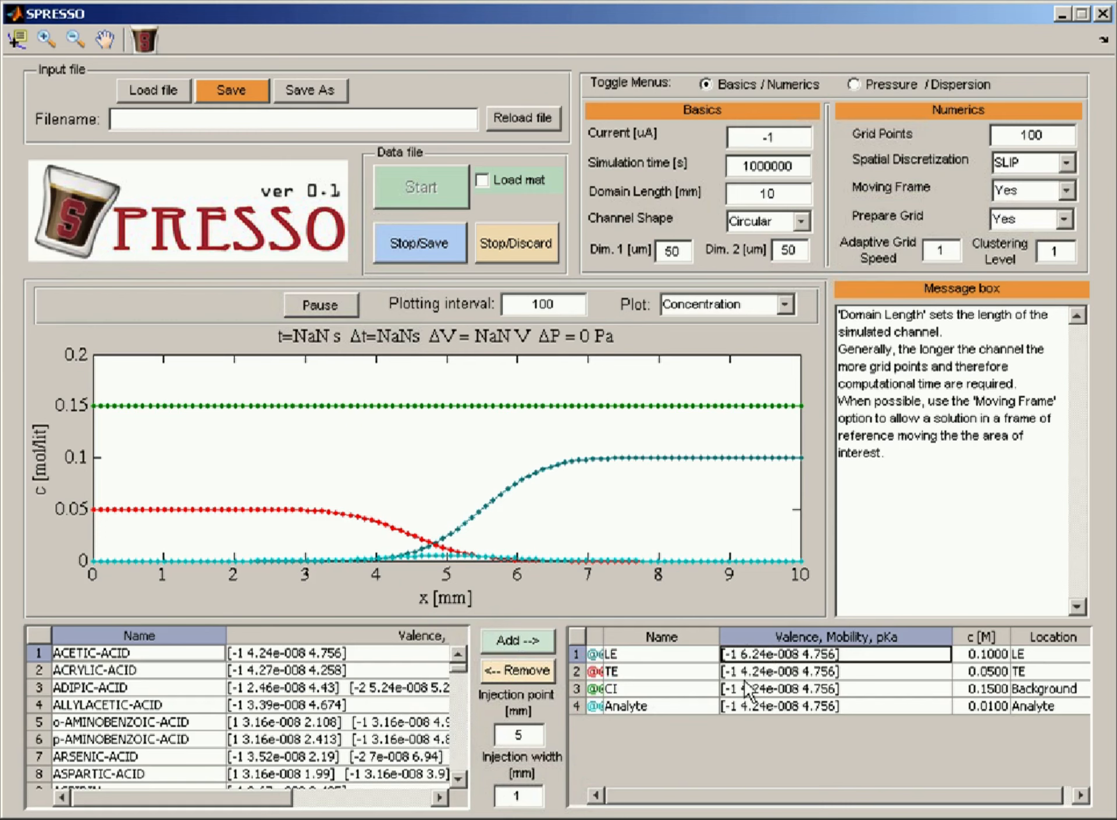
key(Return)
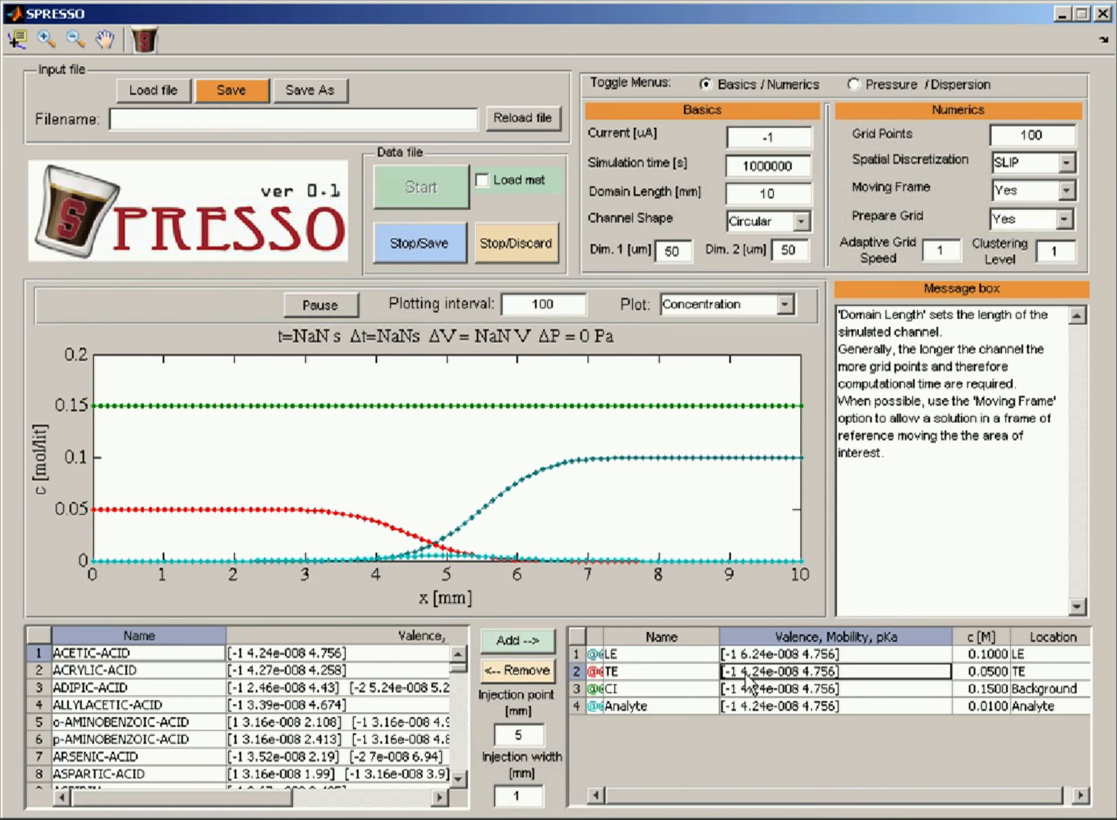
click(749, 689)
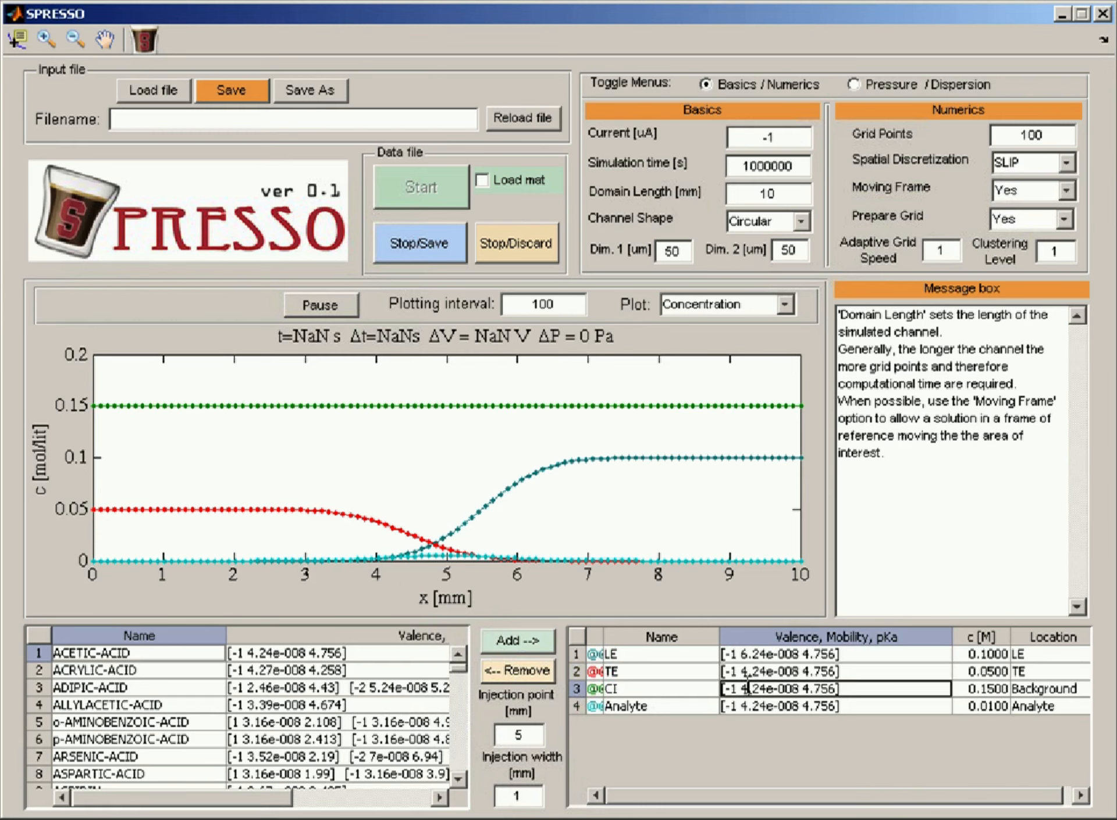
key(BackSpace)
text(3)
key(Left)
key(Left)
key(BackSpace)
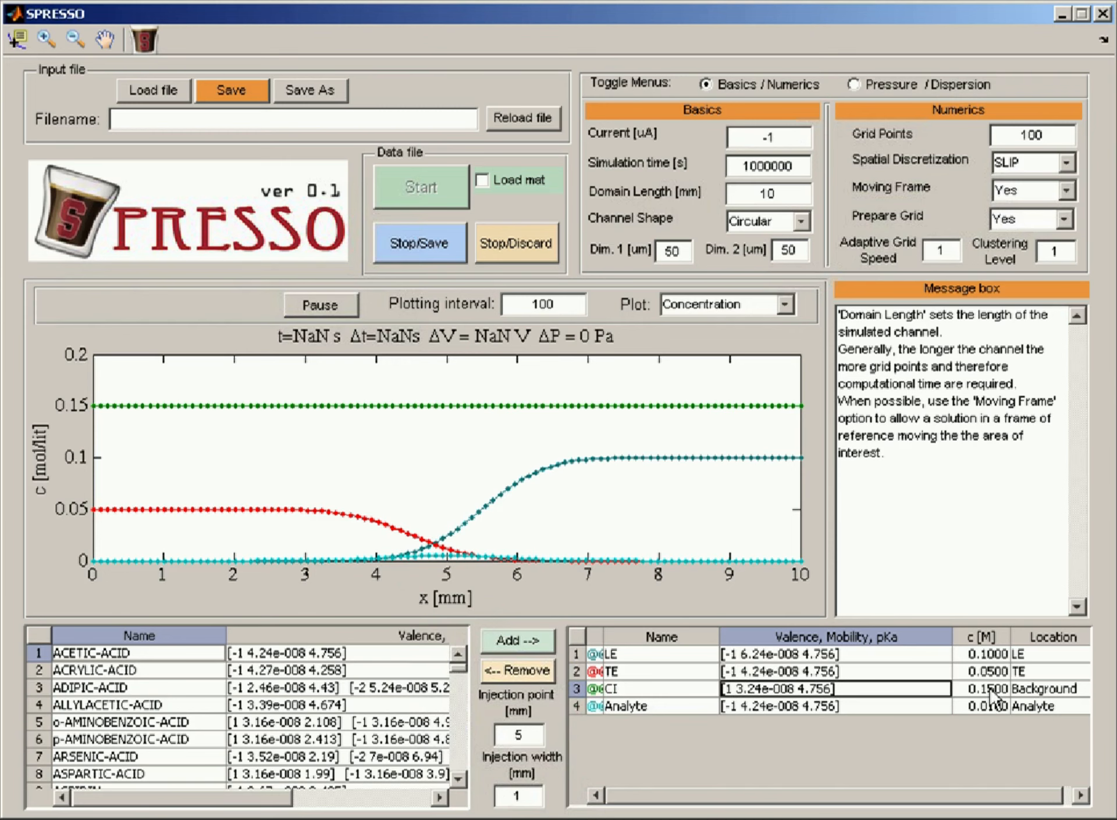
Step: Set the Analyte's mobility to 5.24e-008, keeping its valence of -1 and pKa of 4.756
double_click(749, 704)
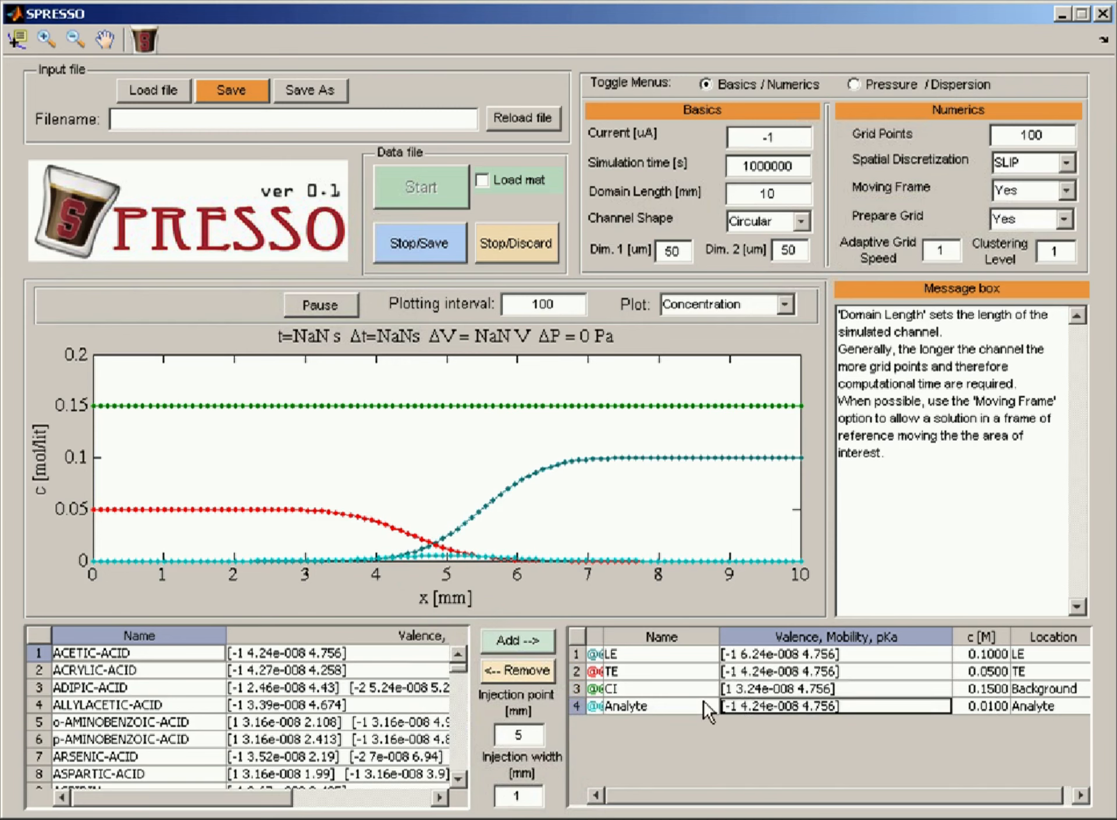
key(BackSpace)
text(5)
Step: Examine the initial pH and effective mobility profiles, and return the plot to Concentration
click(707, 314)
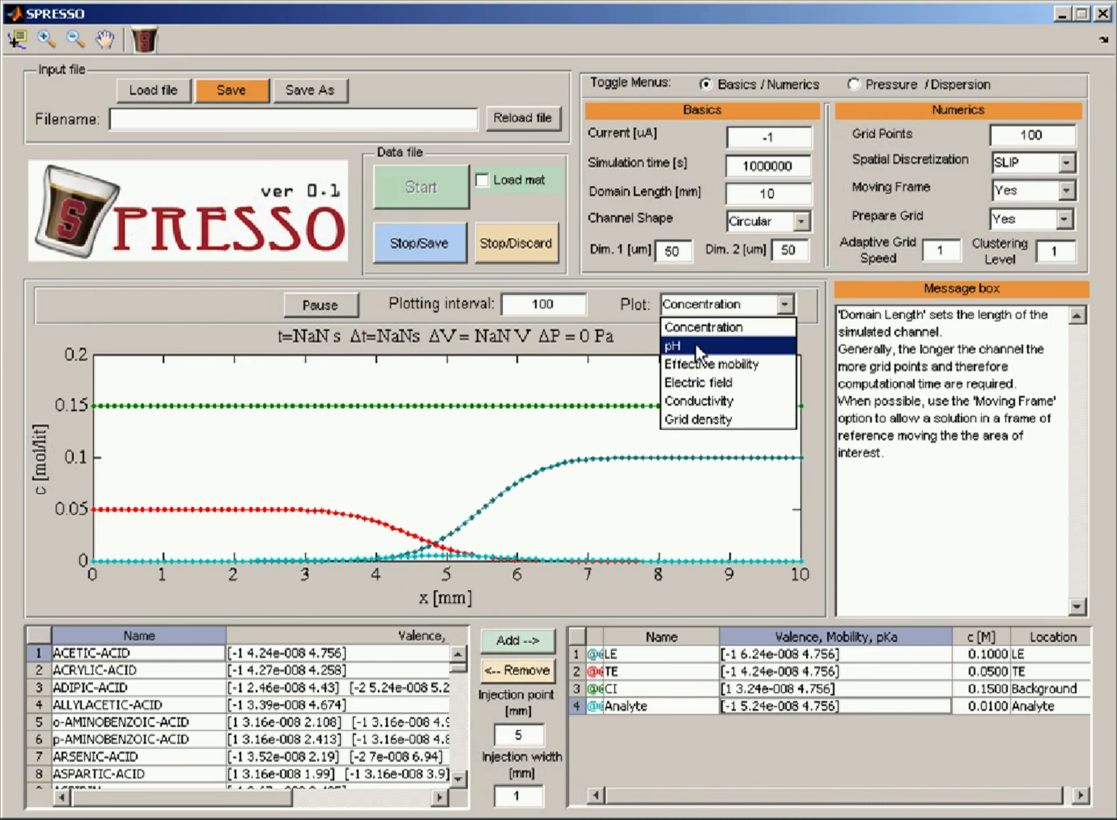
click(696, 343)
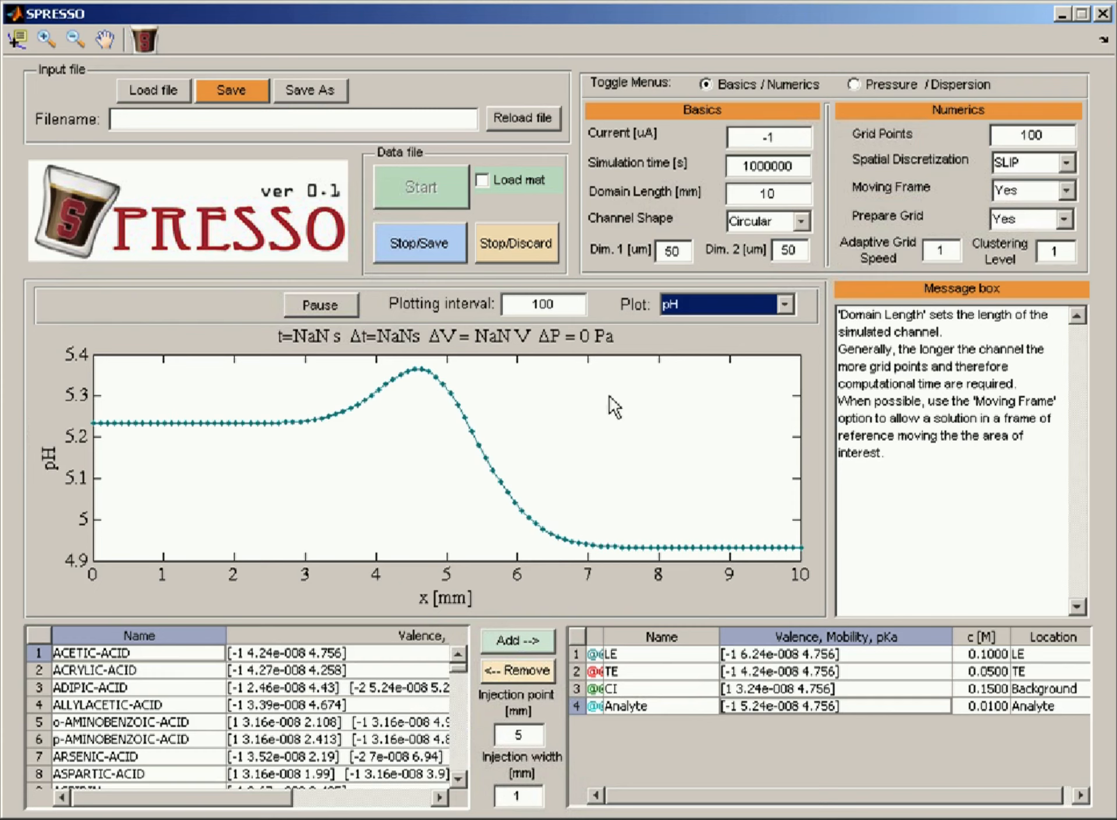
click(682, 306)
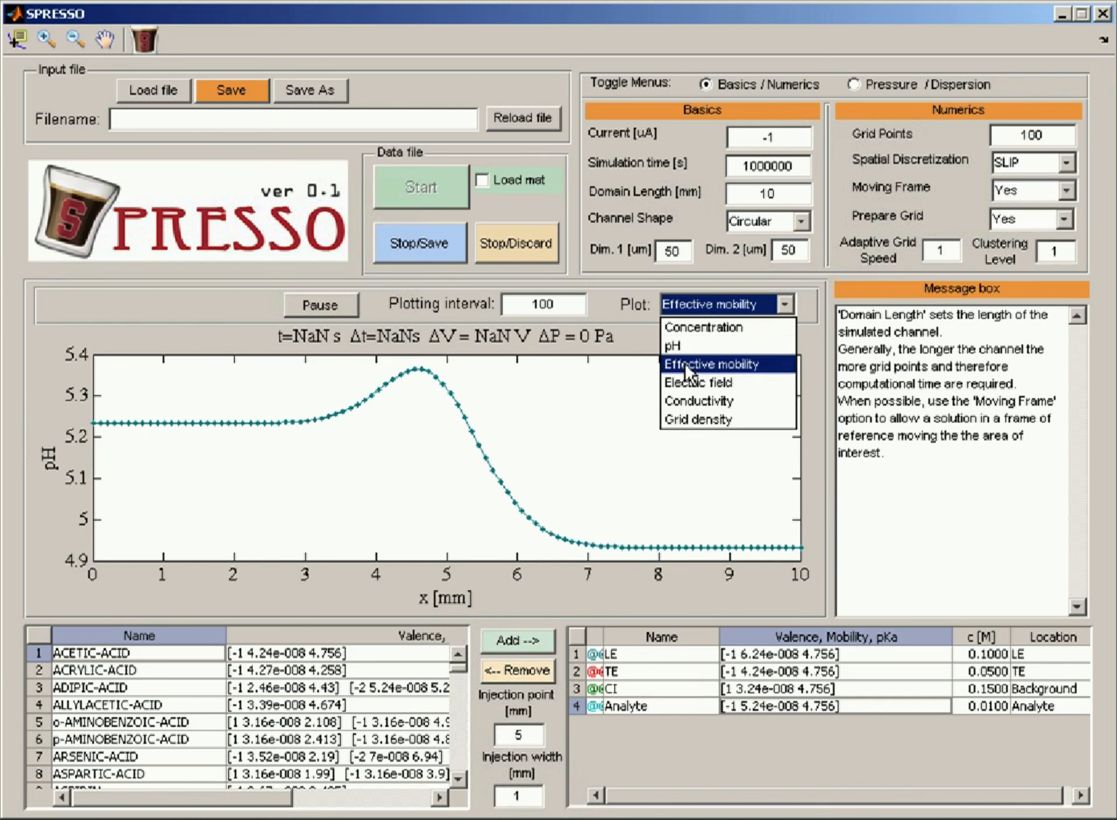
click(685, 365)
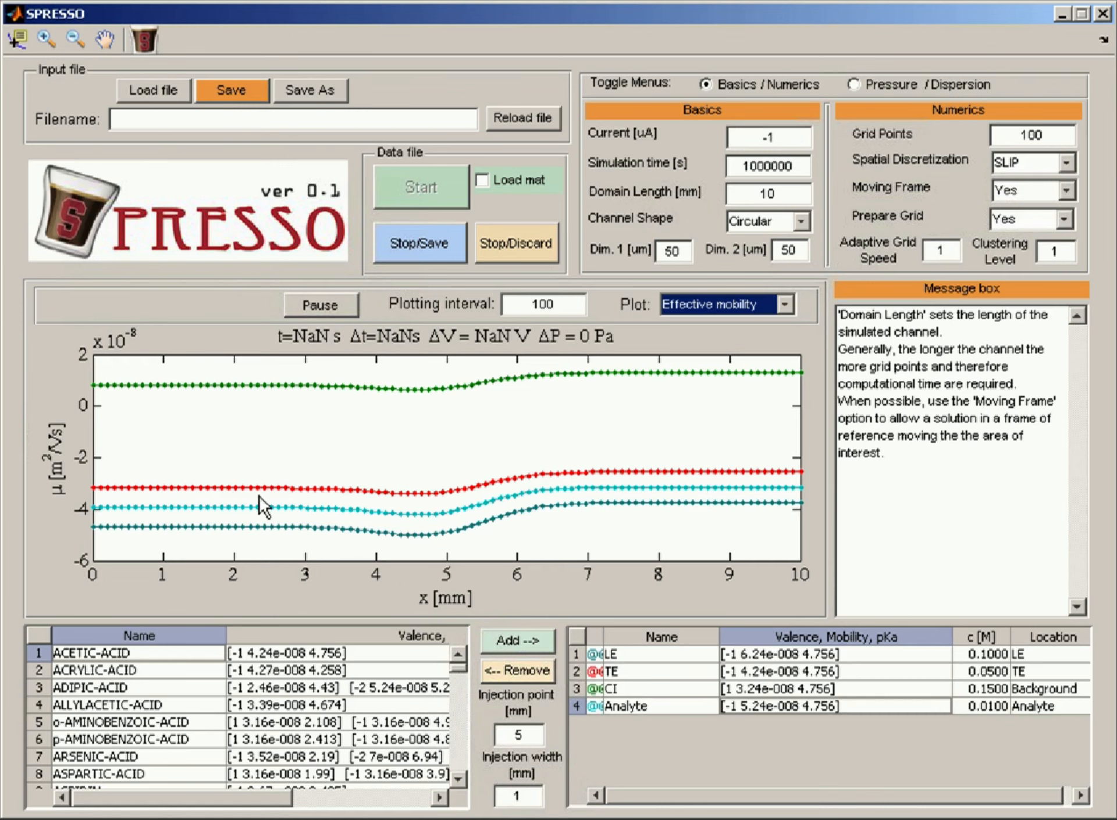
click(708, 313)
click(707, 321)
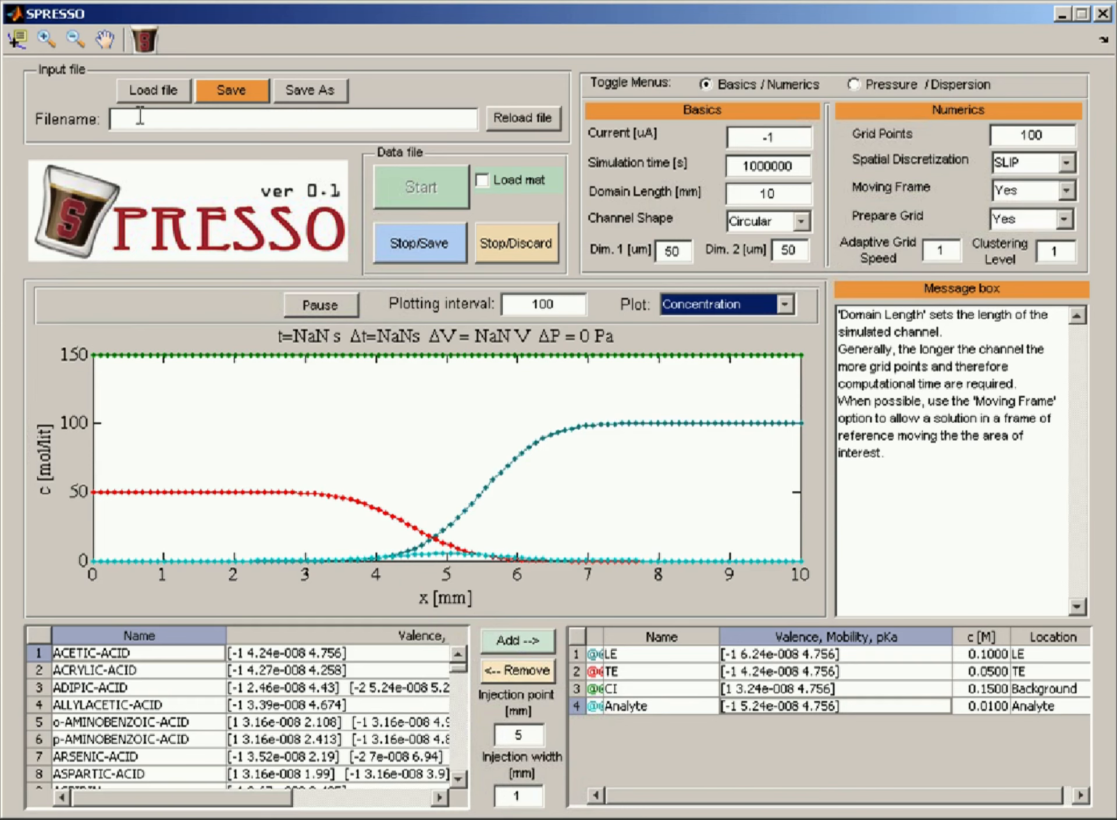
Step: Save the setup as MyFirstITPSim.m in the Input Files folder, replacing the existing file
click(308, 92)
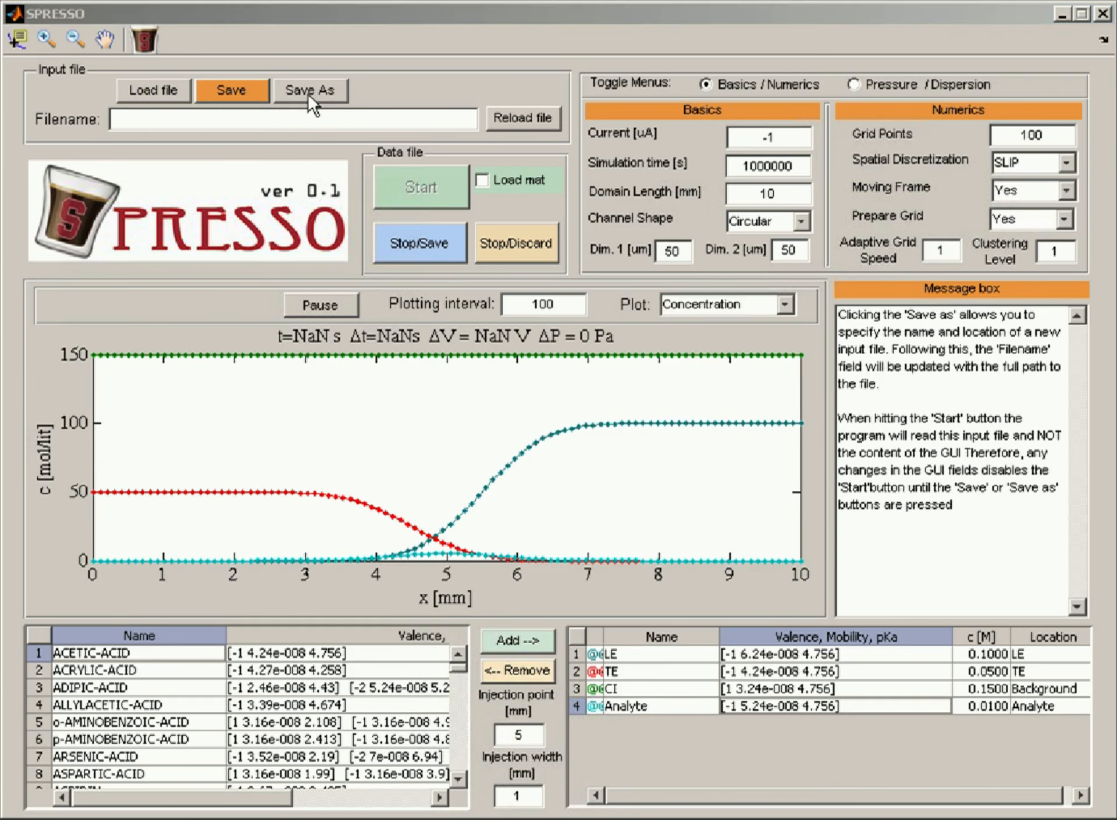
double_click(419, 295)
click(405, 374)
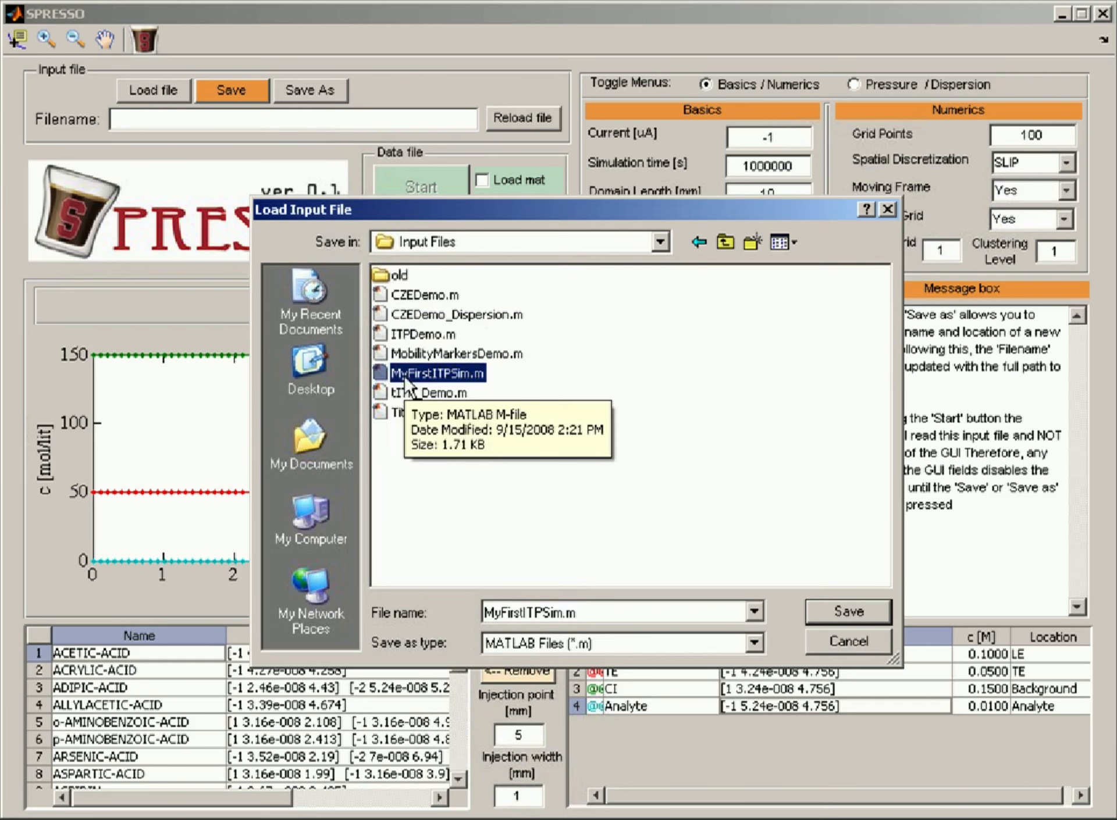
click(836, 613)
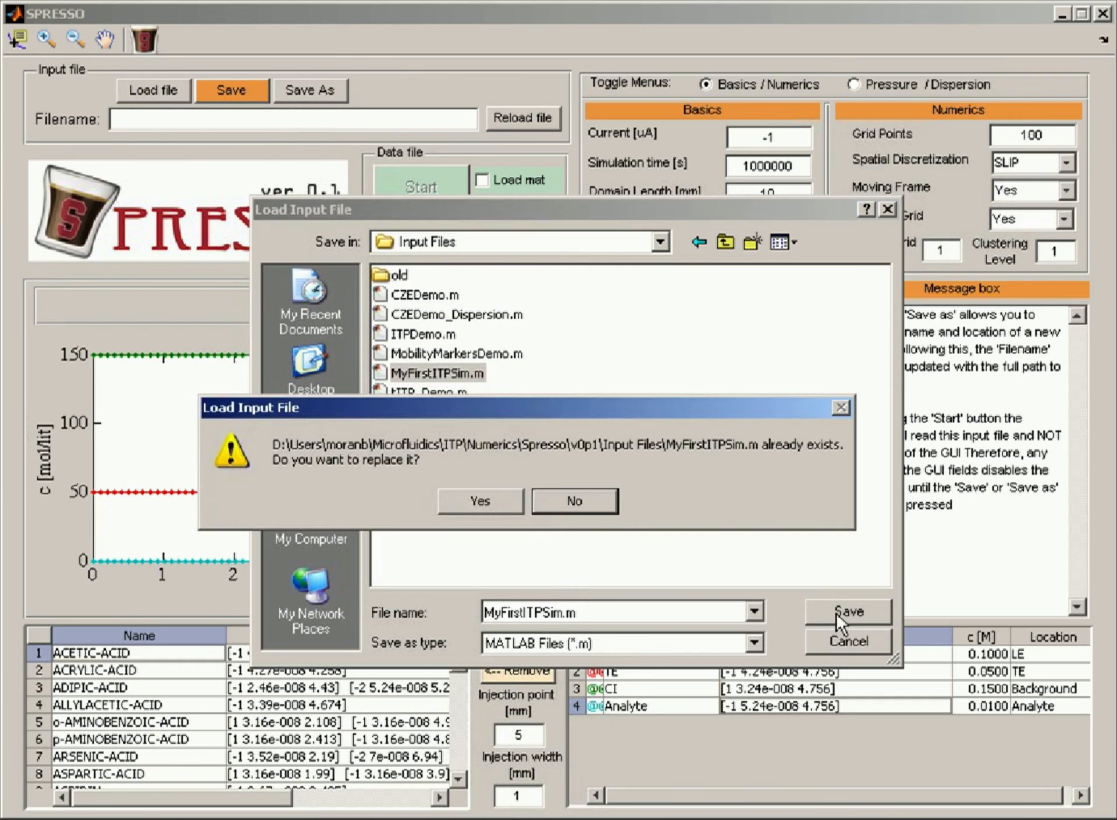
click(497, 500)
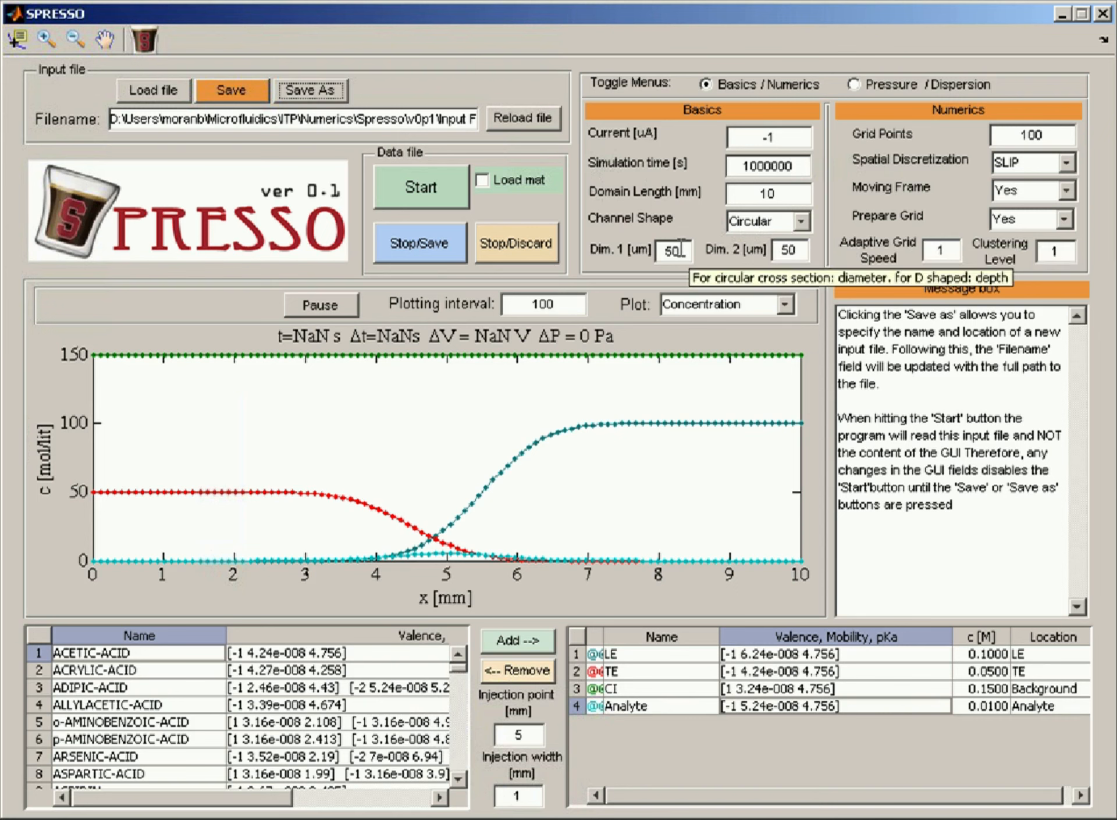
Step: Run the simulation twice, stopping each run and discarding its data
click(437, 185)
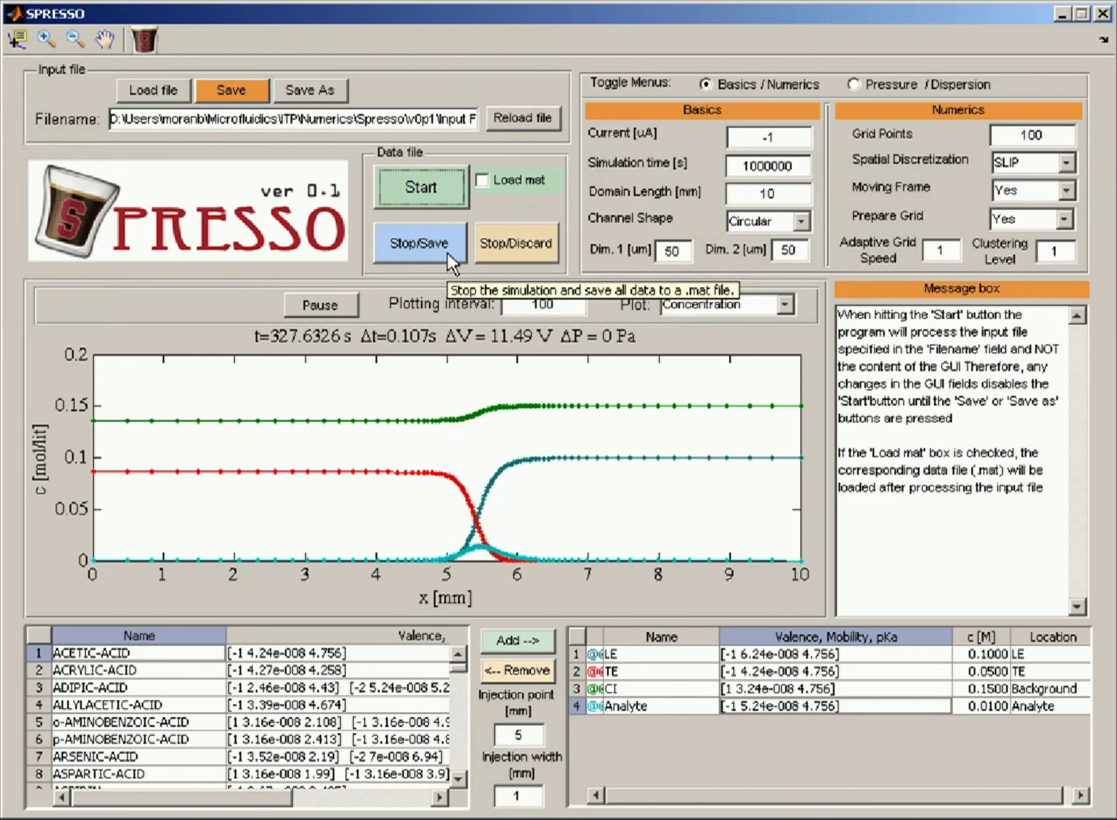
click(507, 250)
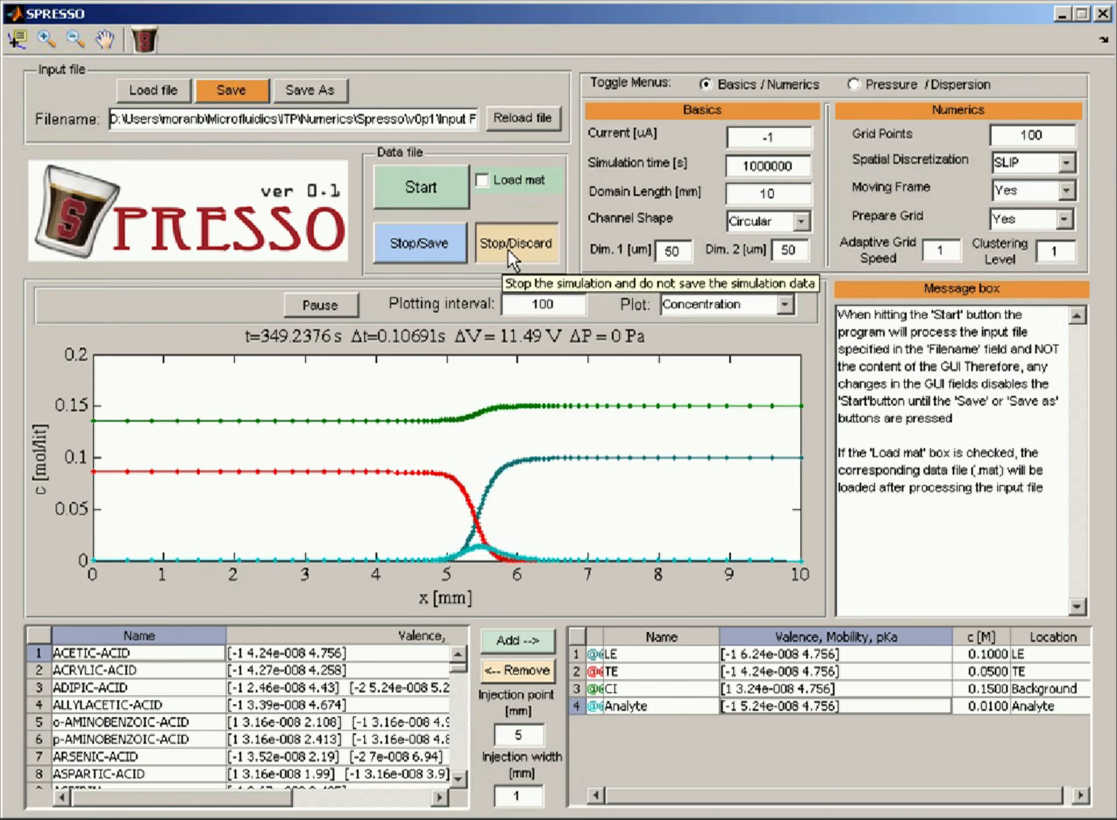
click(508, 249)
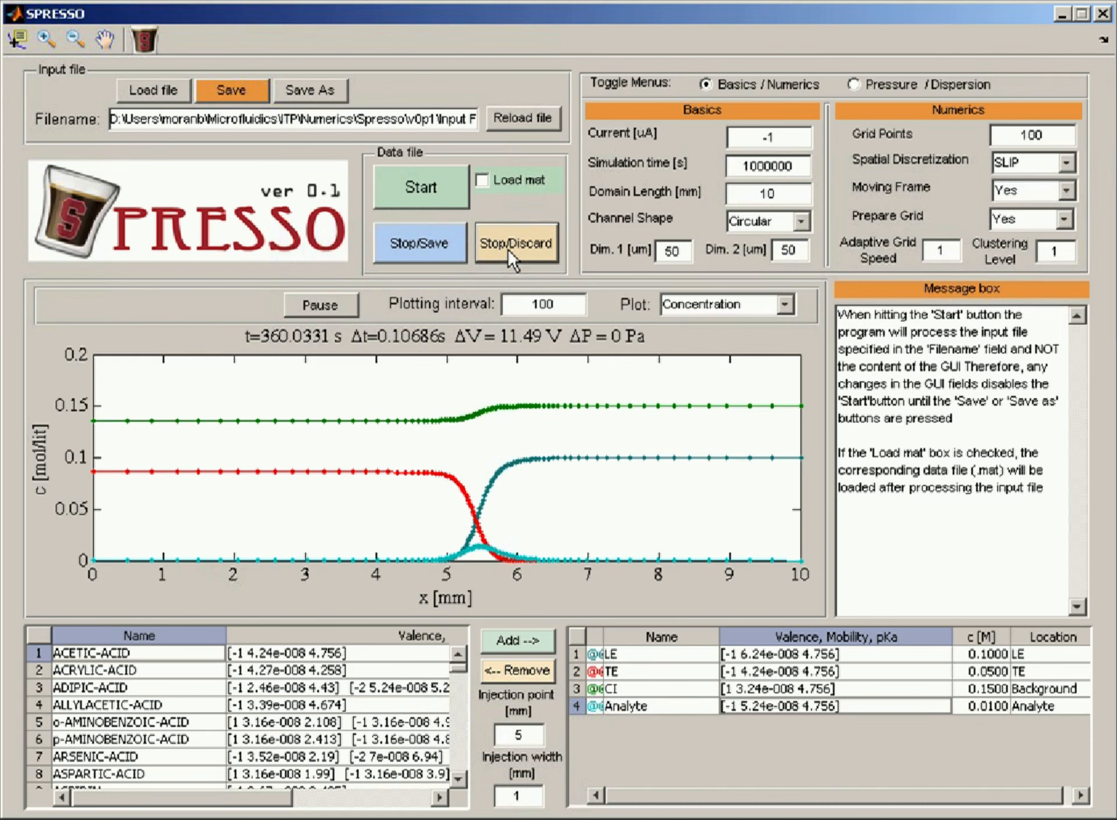
click(407, 174)
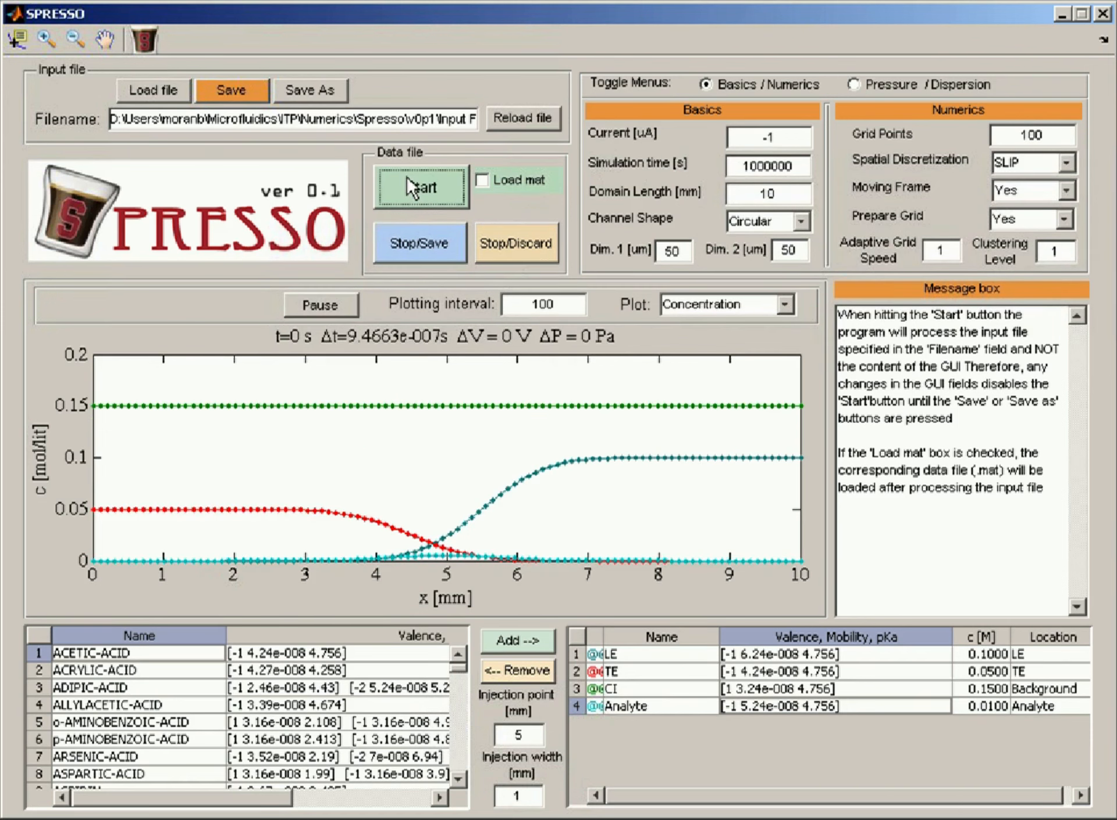
click(521, 245)
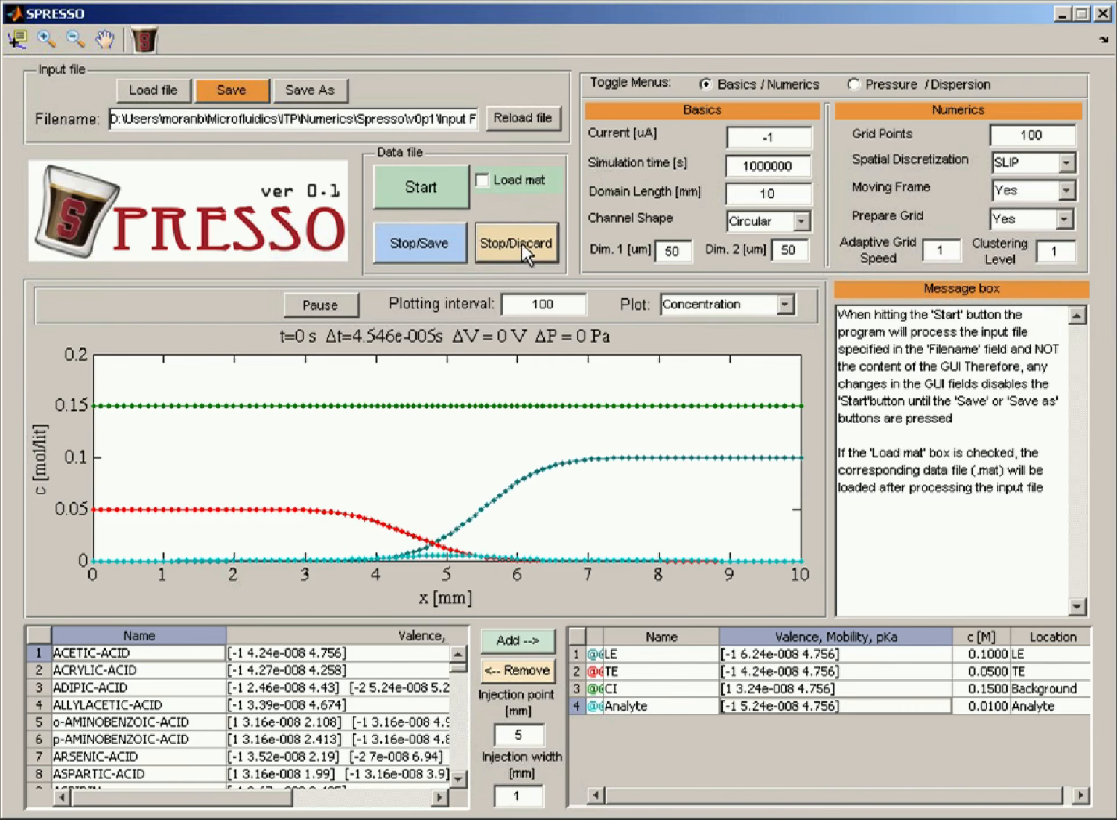
Step: Set the current to -3 uA and save the change to the existing input file
click(764, 130)
drag(767, 138, 784, 141)
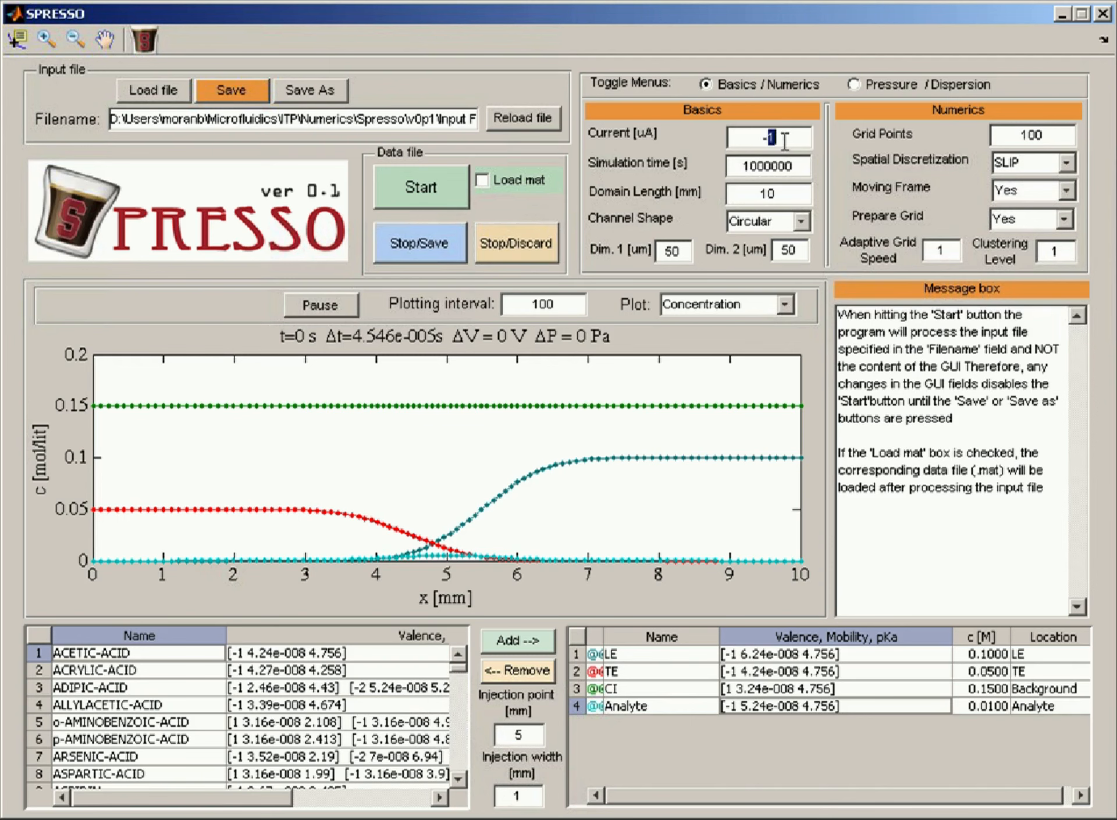
text(3)
key(Tab)
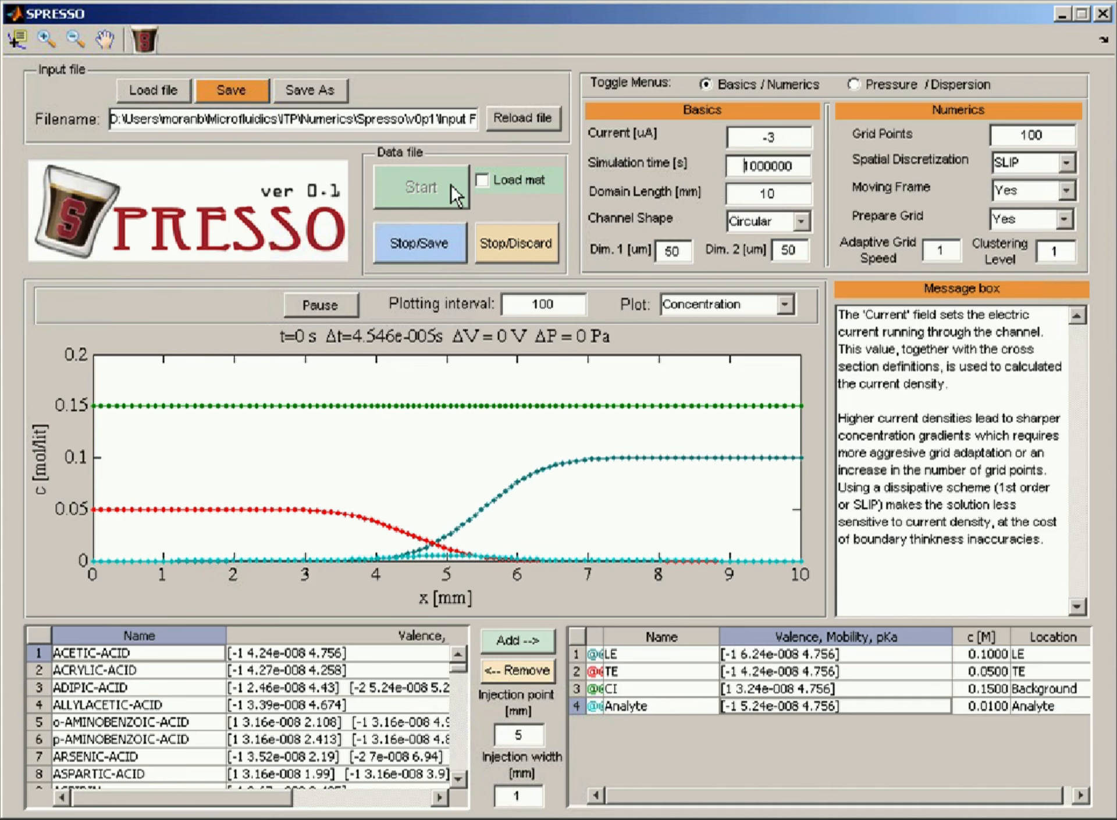
click(242, 87)
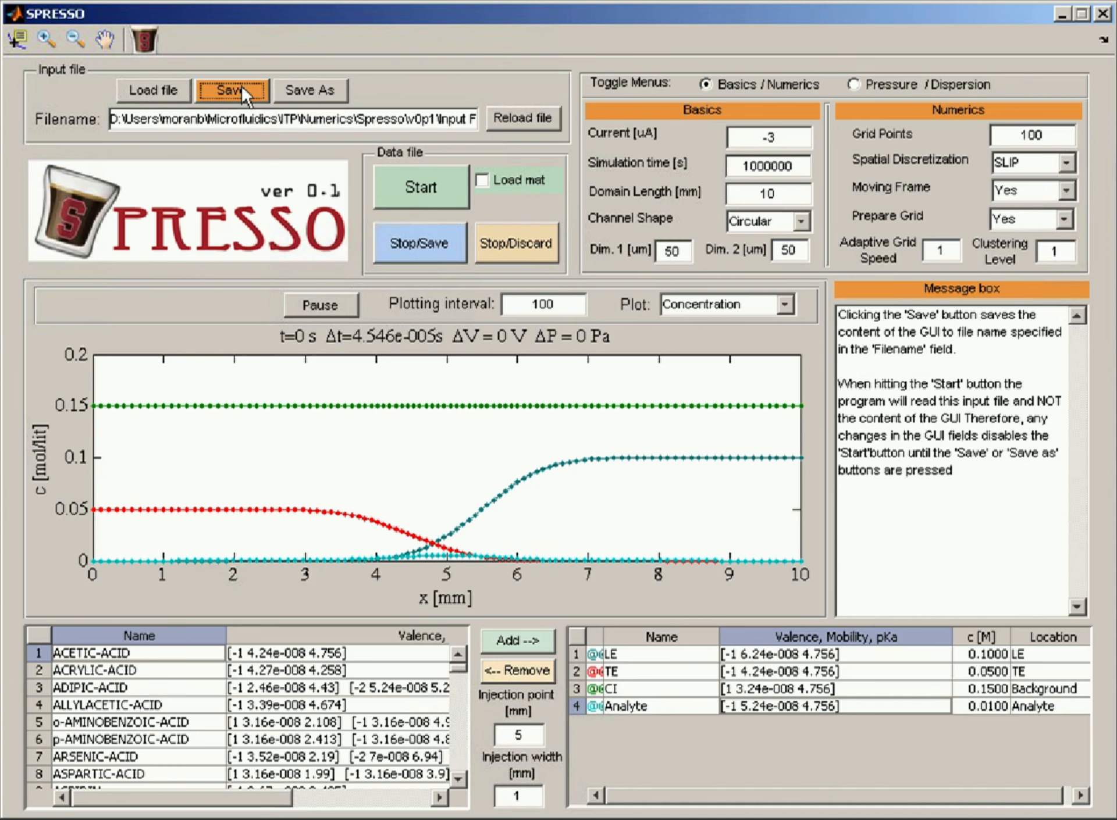
Step: Run the simulation with the updated current, stop it with its data saved, and check the input file's name
click(437, 190)
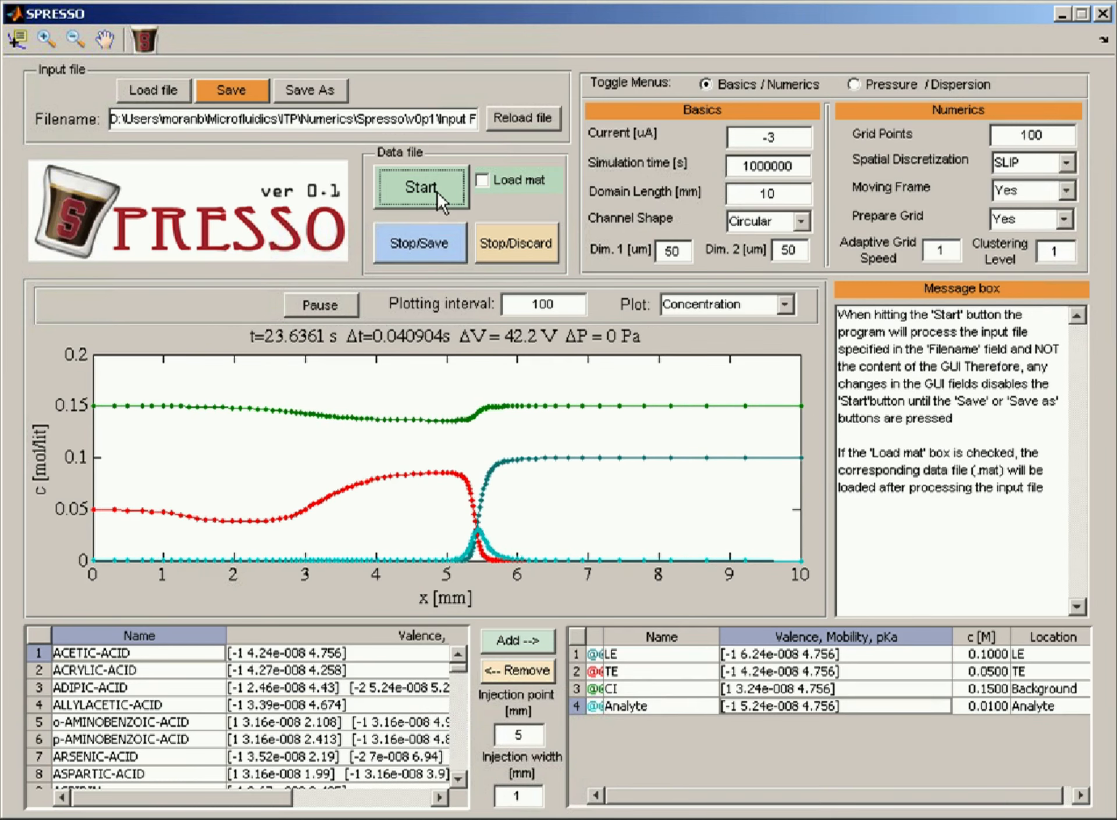
click(444, 238)
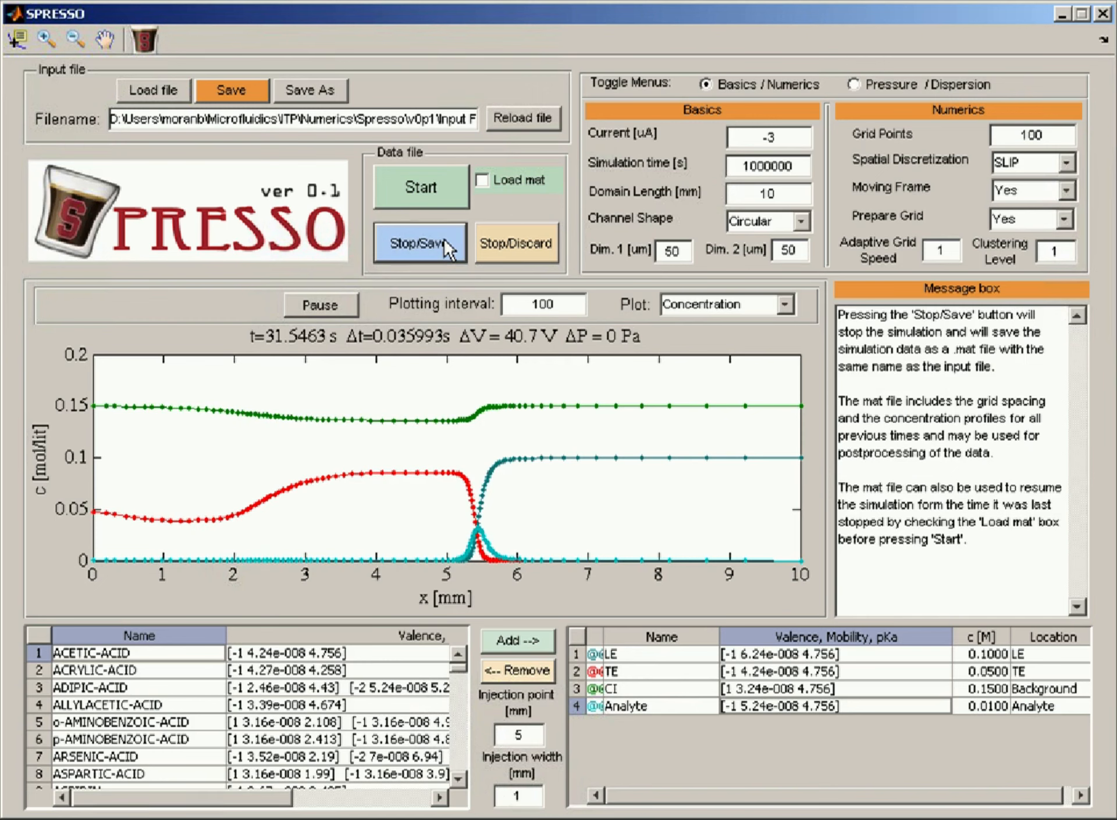
drag(445, 119, 565, 119)
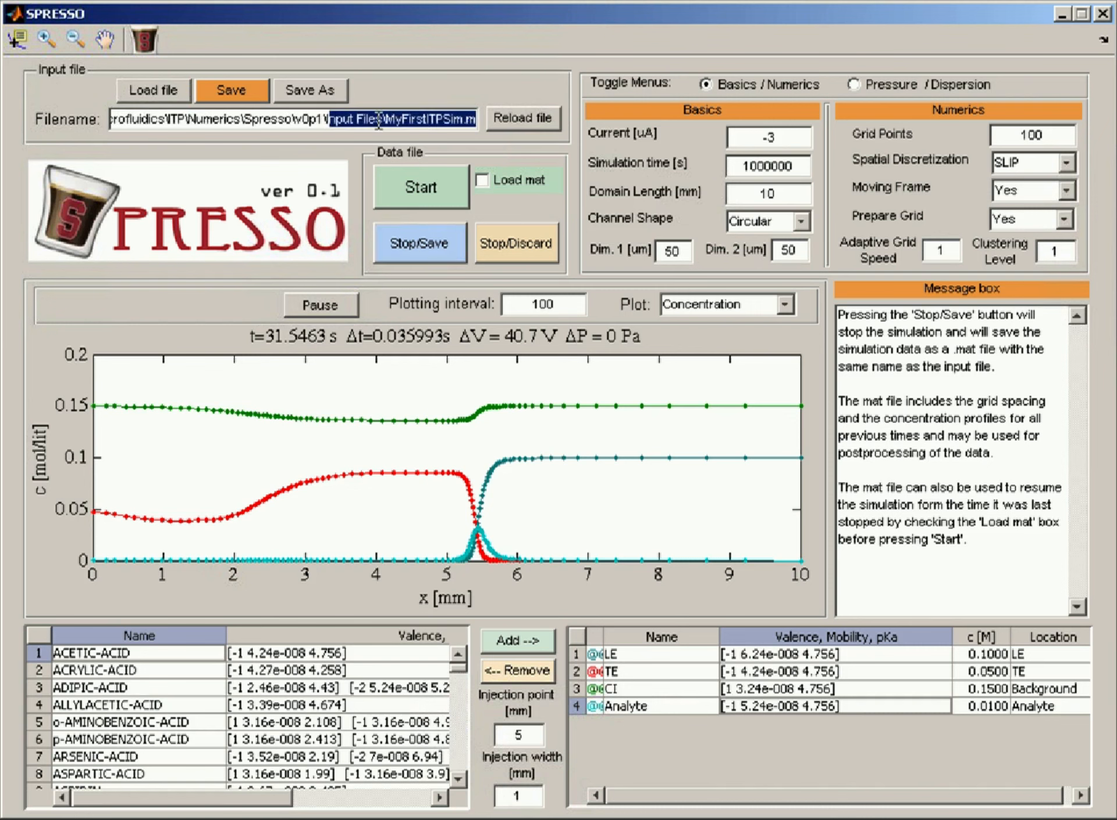
click(403, 121)
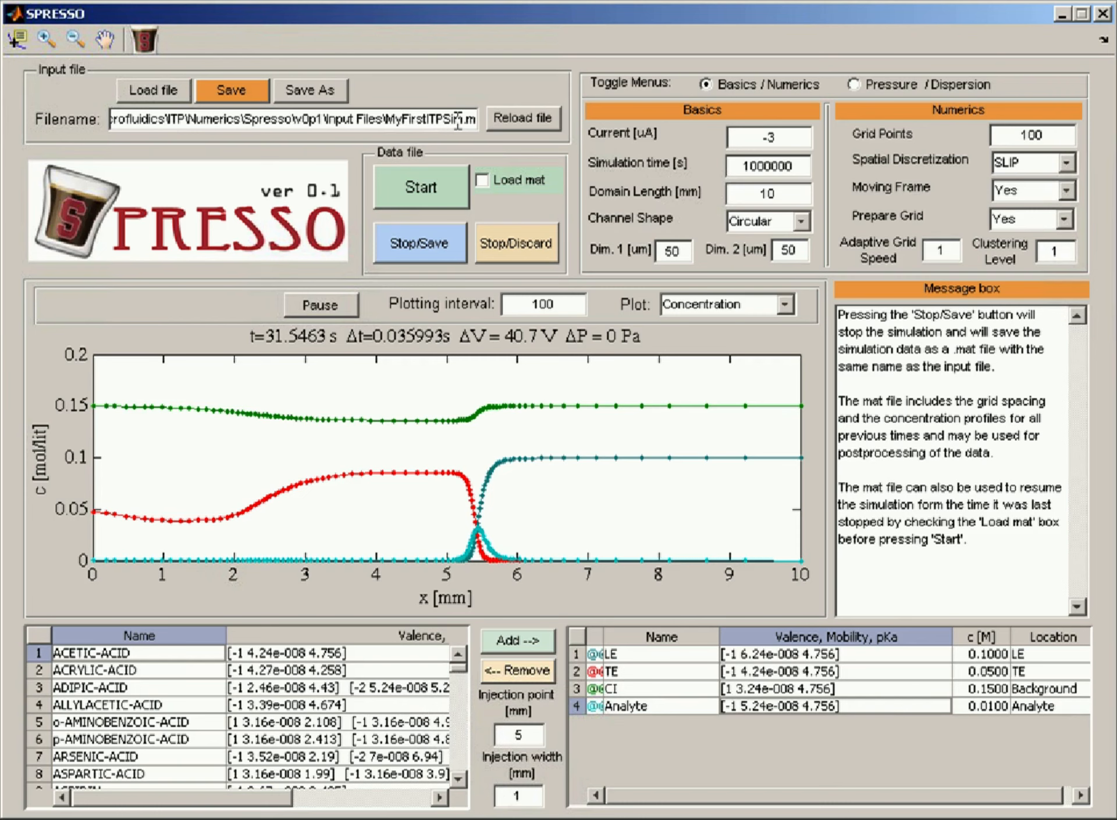
Step: Start a fresh run and discard it, and resume the saved simulation with the Load mat option enabled
click(447, 184)
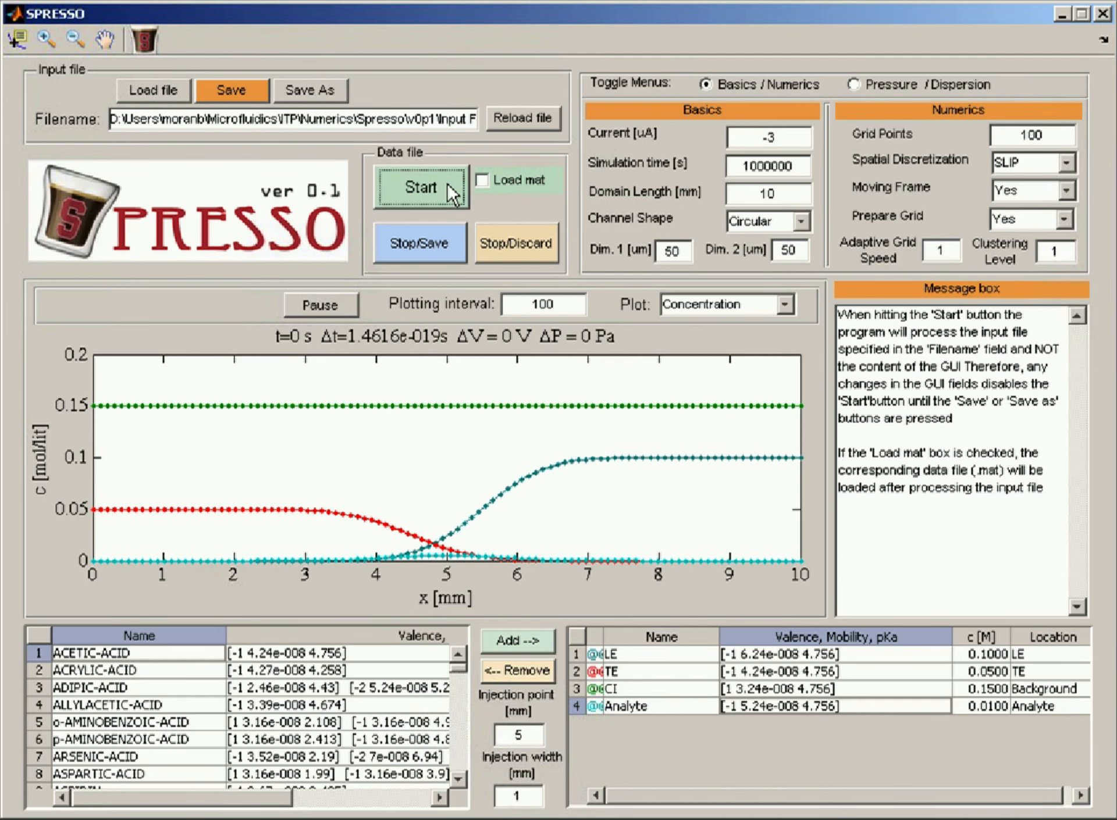
click(503, 234)
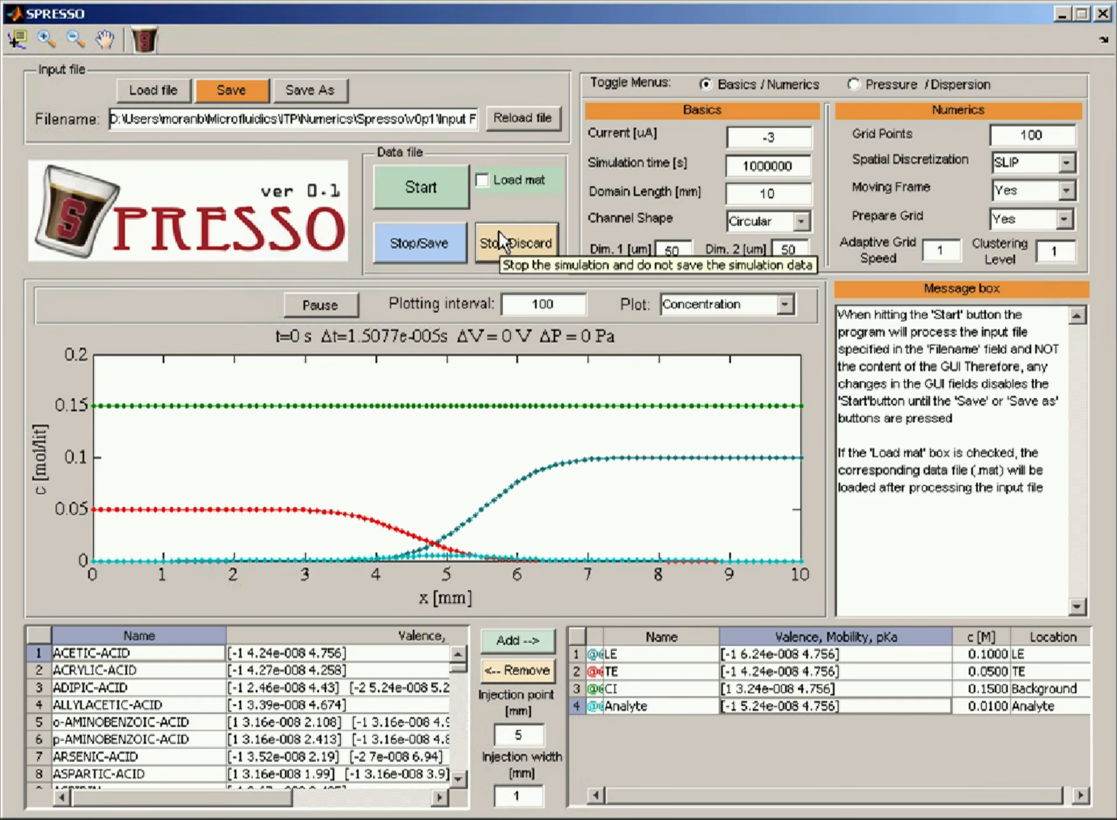
click(481, 180)
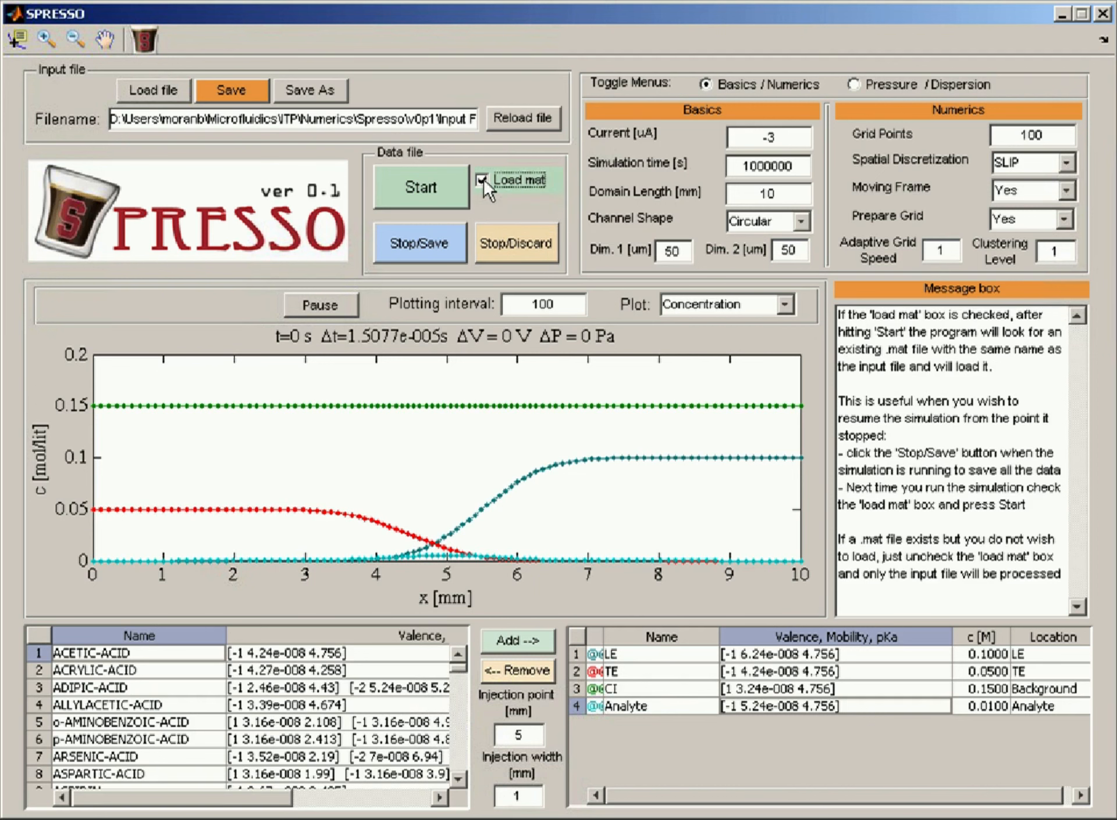
click(411, 195)
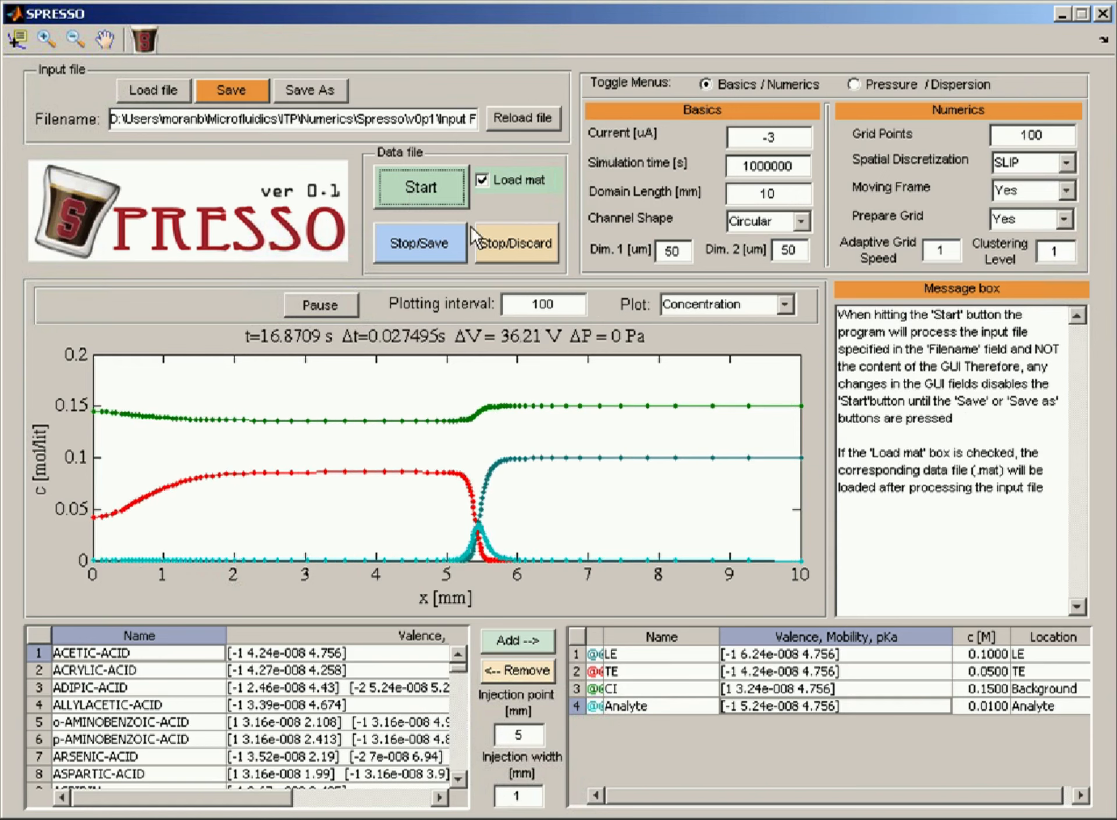
Step: Discard the current run, resume the simulation from its saved data, and stop it with the data saved
click(501, 238)
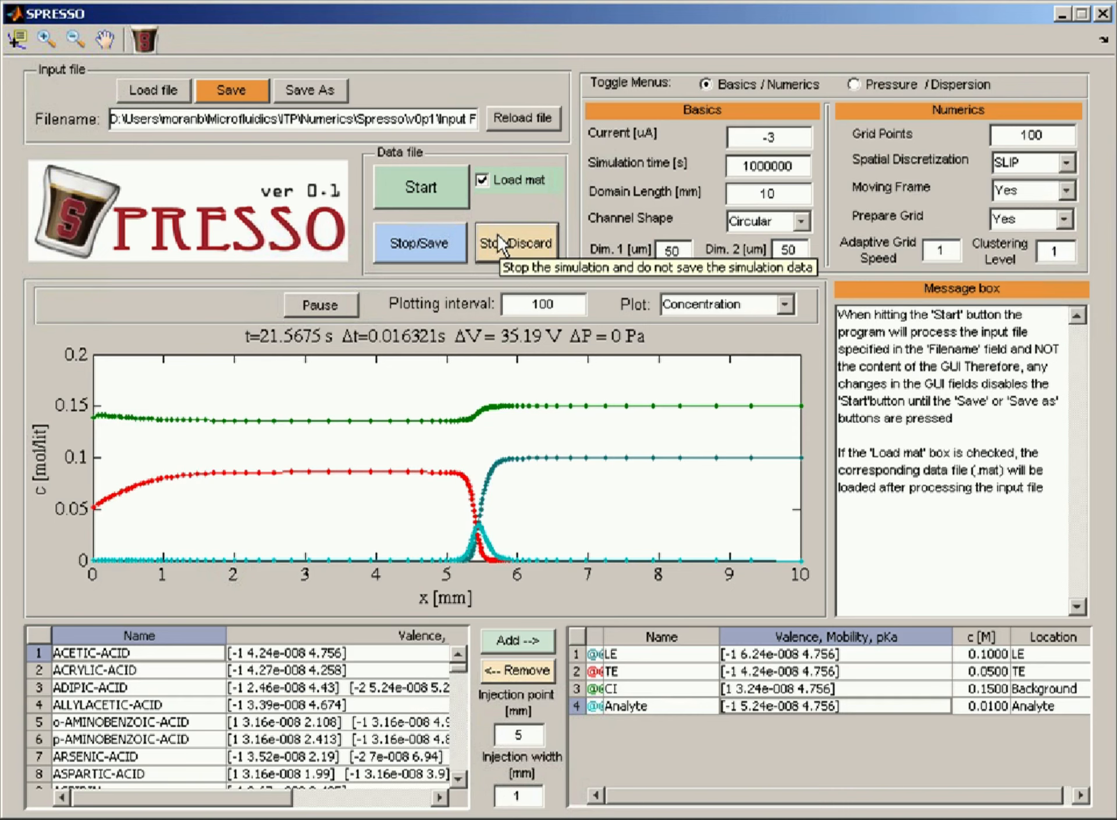
click(427, 187)
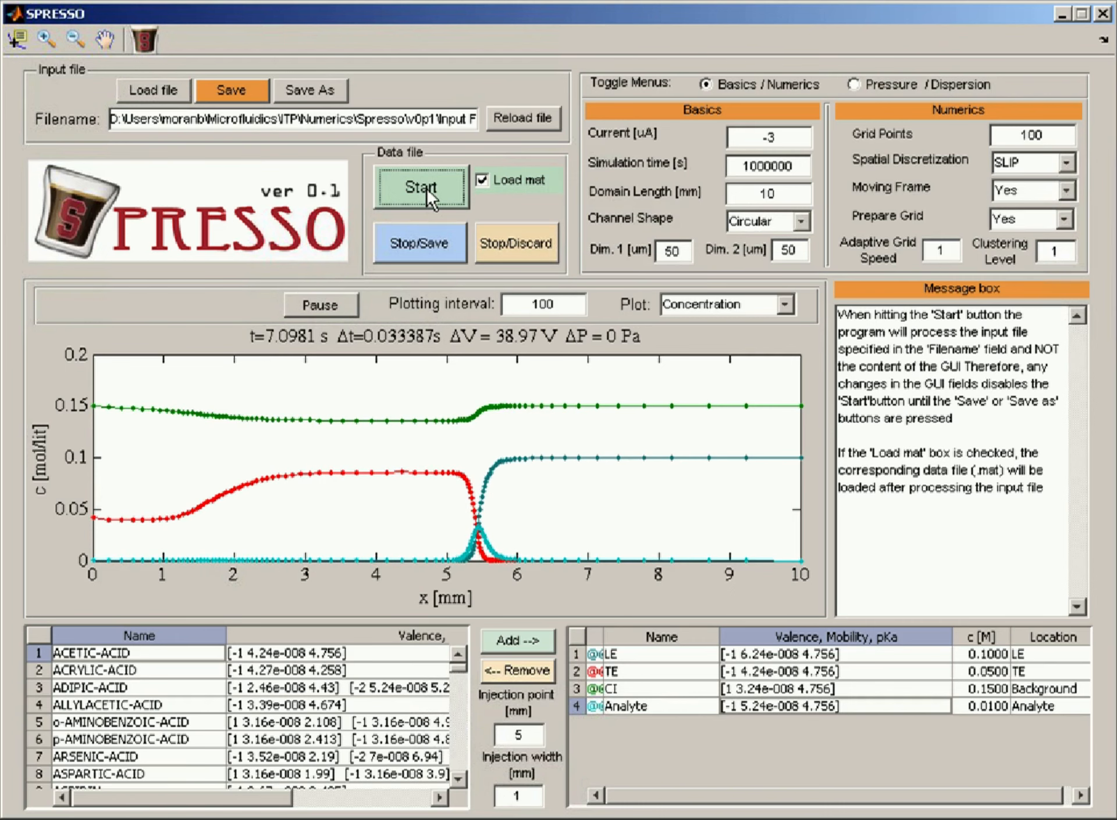
click(425, 236)
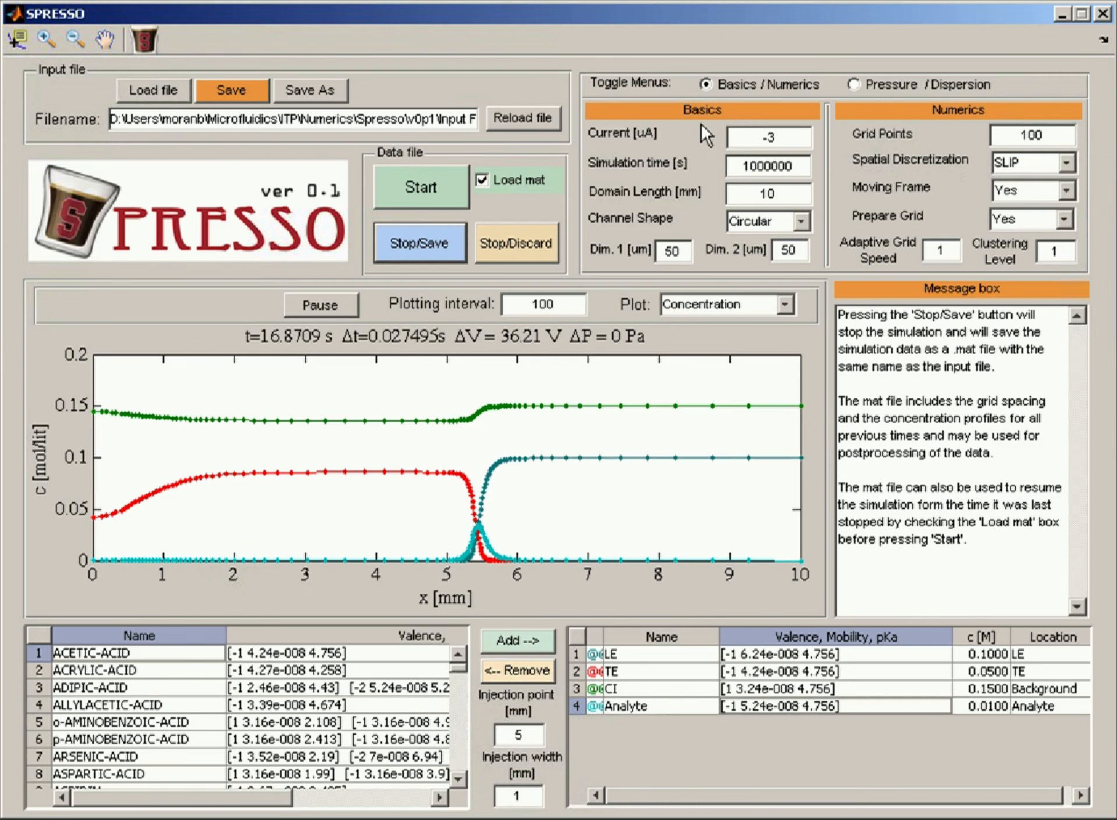
Step: Load the CZEDemo.m input file from the Input Files folder
click(169, 90)
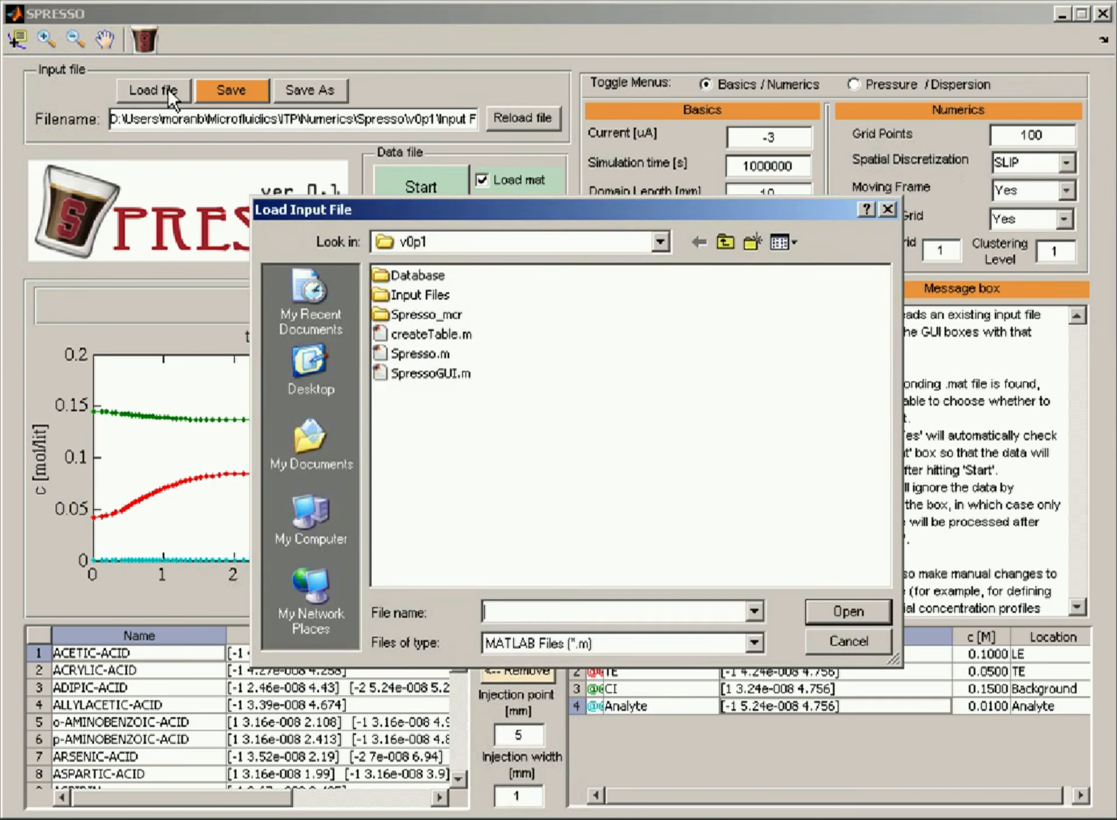
double_click(408, 294)
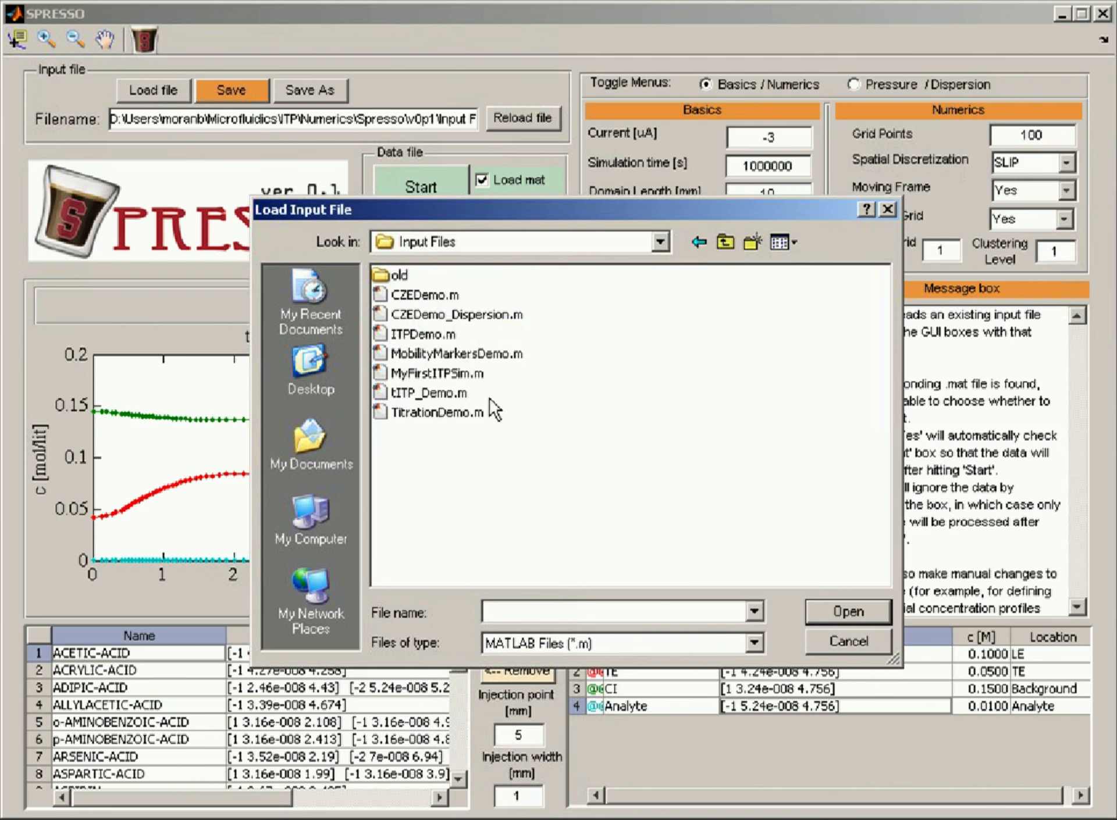
double_click(415, 298)
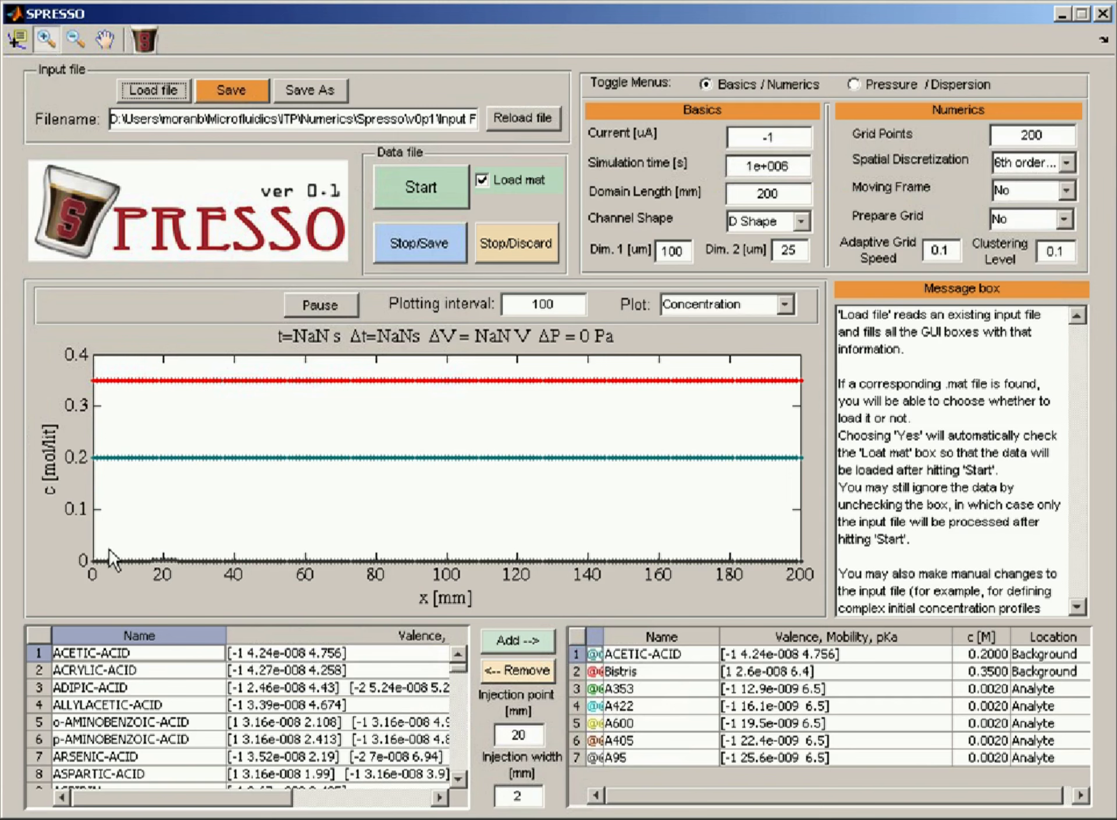
Step: Zoom the concentration plot in on the analyte peak around x = 20 mm
click(620, 573)
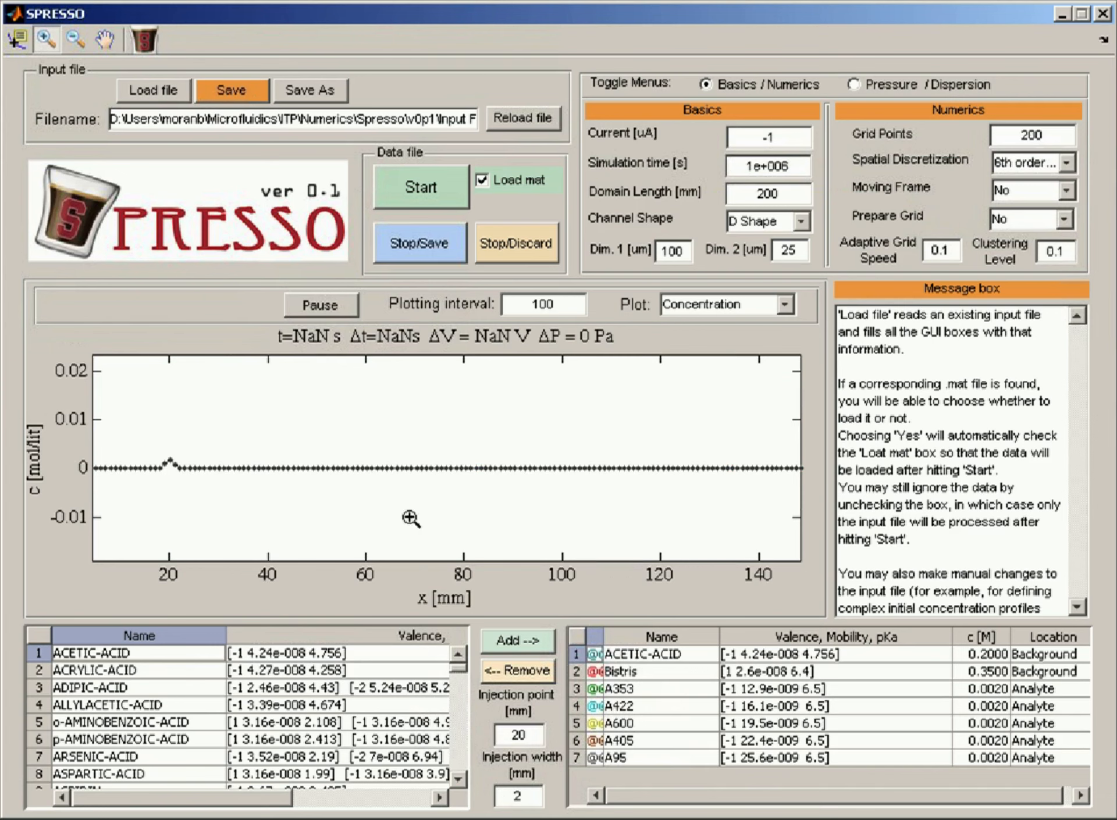
mouse_move(772, 483)
mouse_down()
mouse_move(269, 451)
mouse_move(68, 456)
mouse_up()
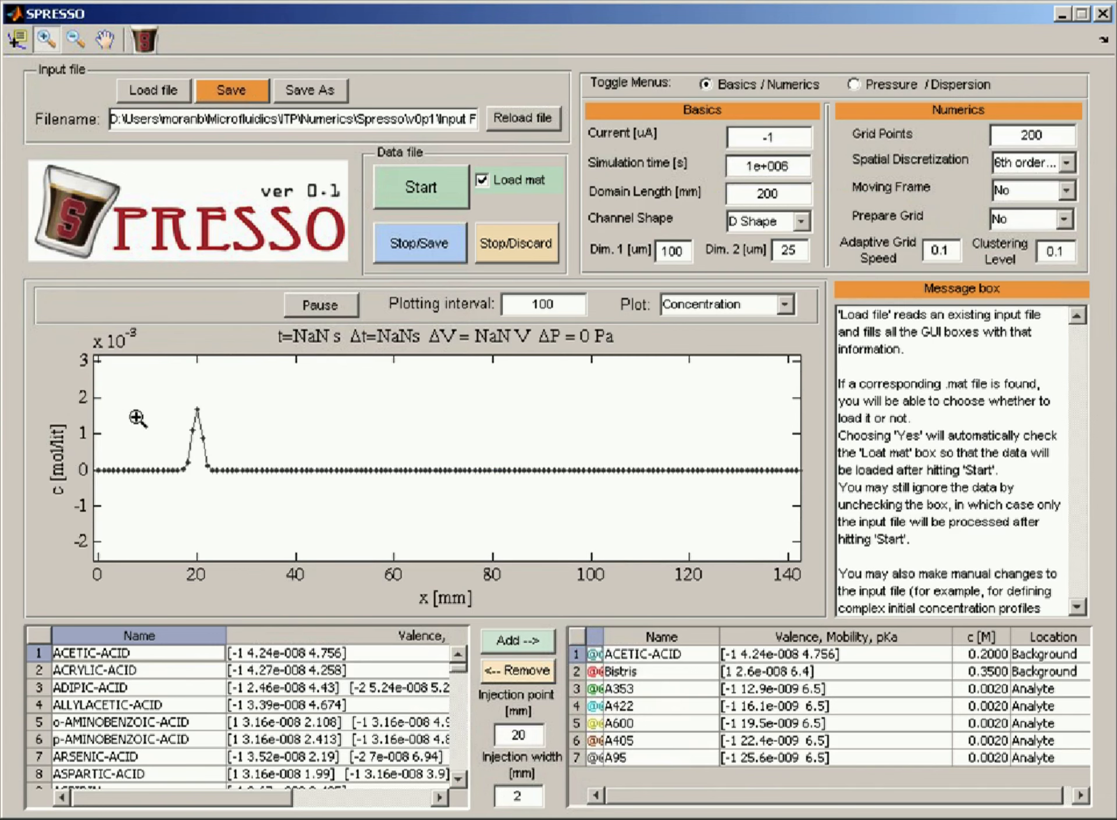
drag(307, 459, 798, 492)
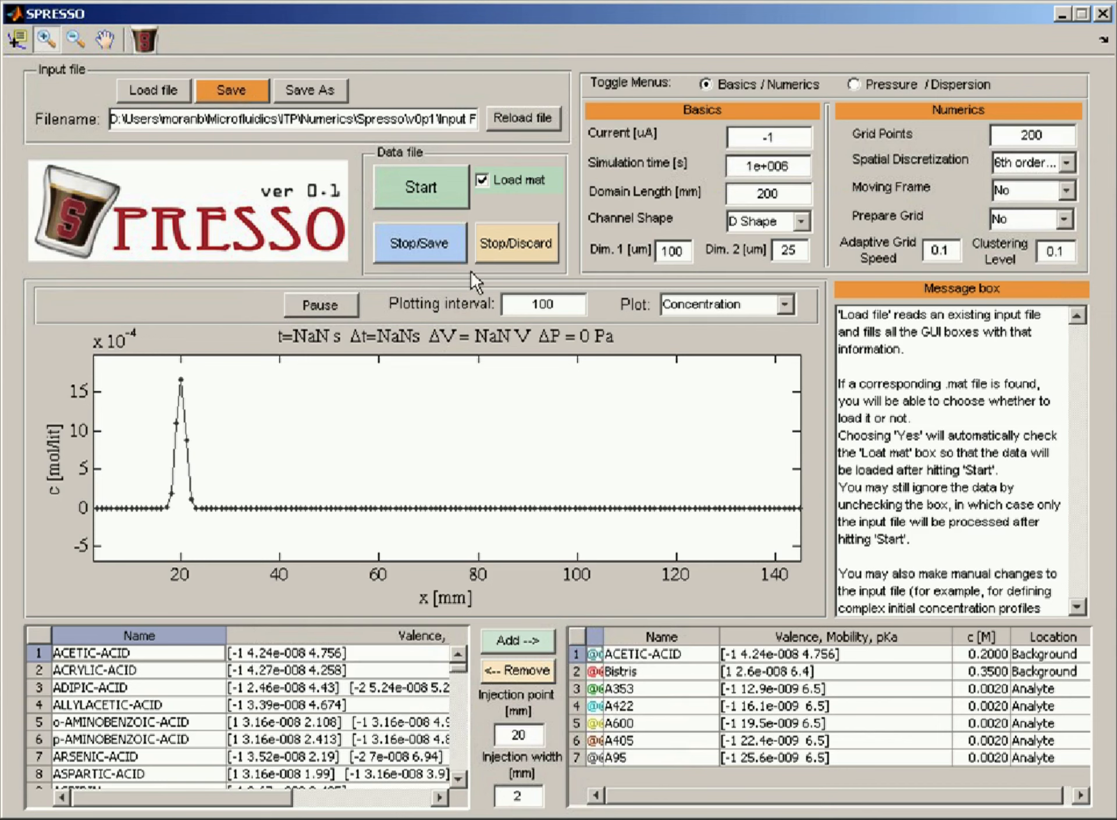
Step: Run the simulation with the Load mat option disabled, and stop it with its data discarded
click(504, 176)
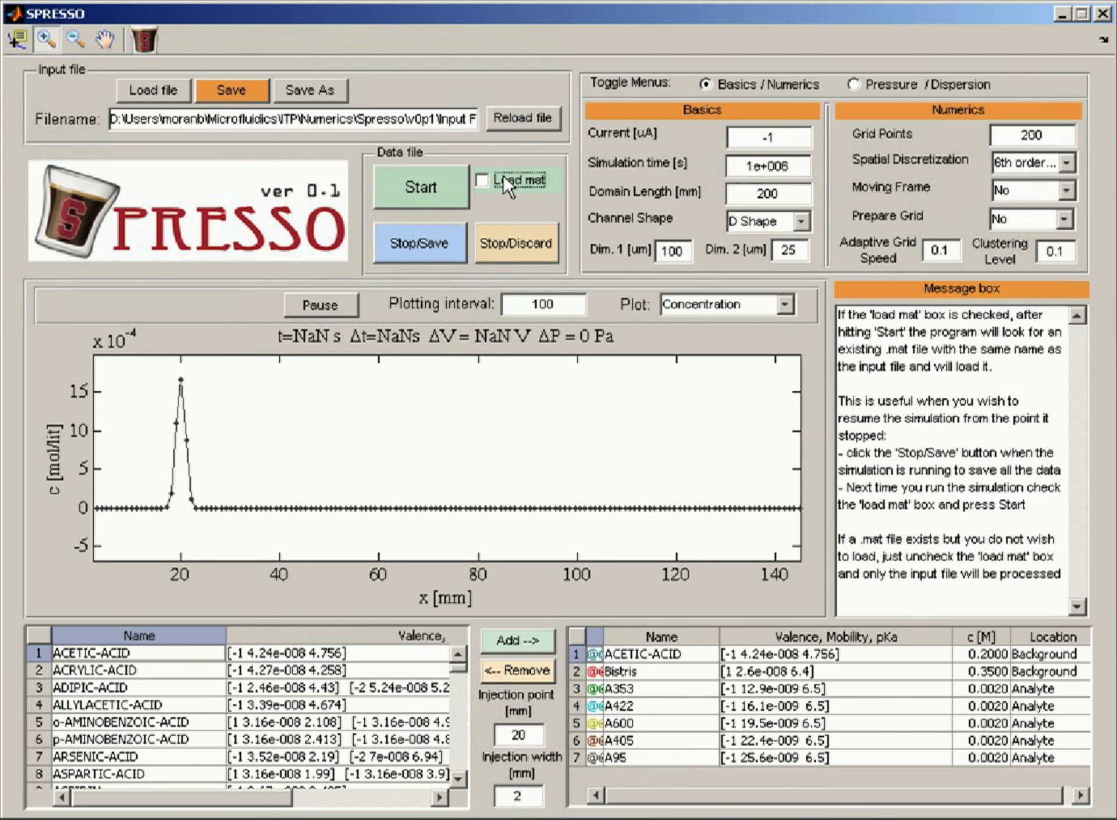
click(431, 177)
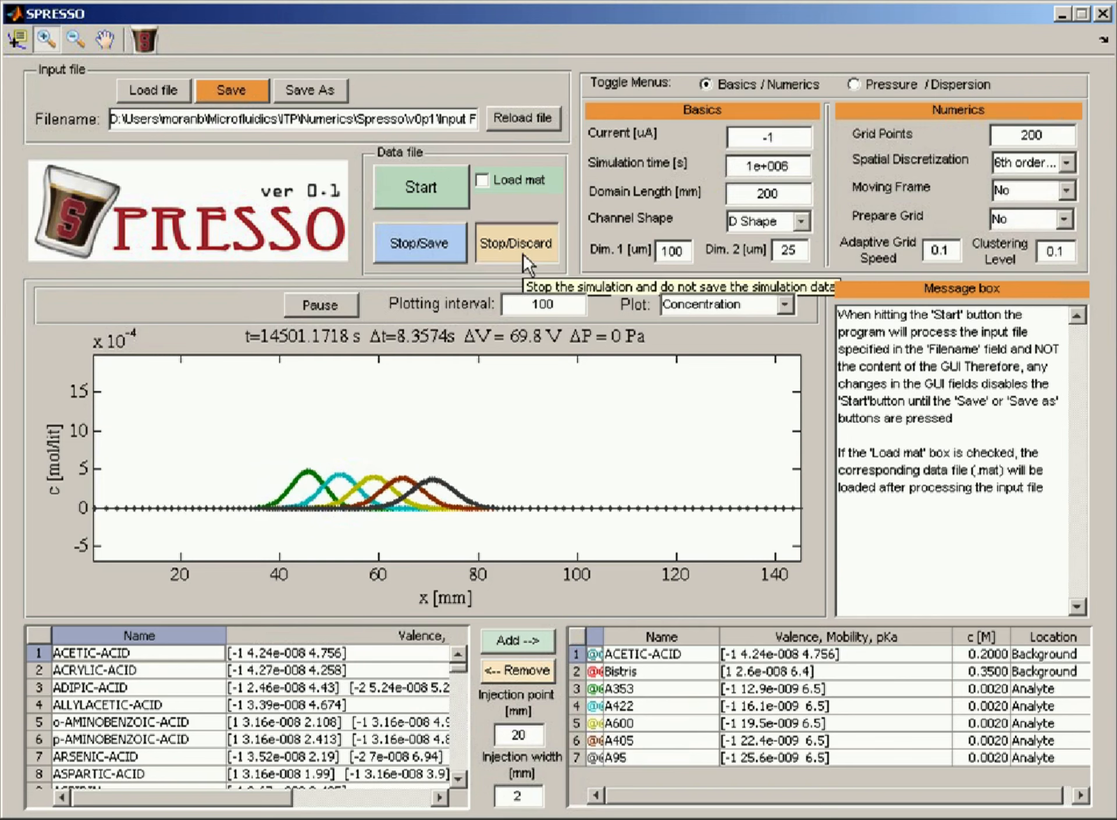
click(523, 253)
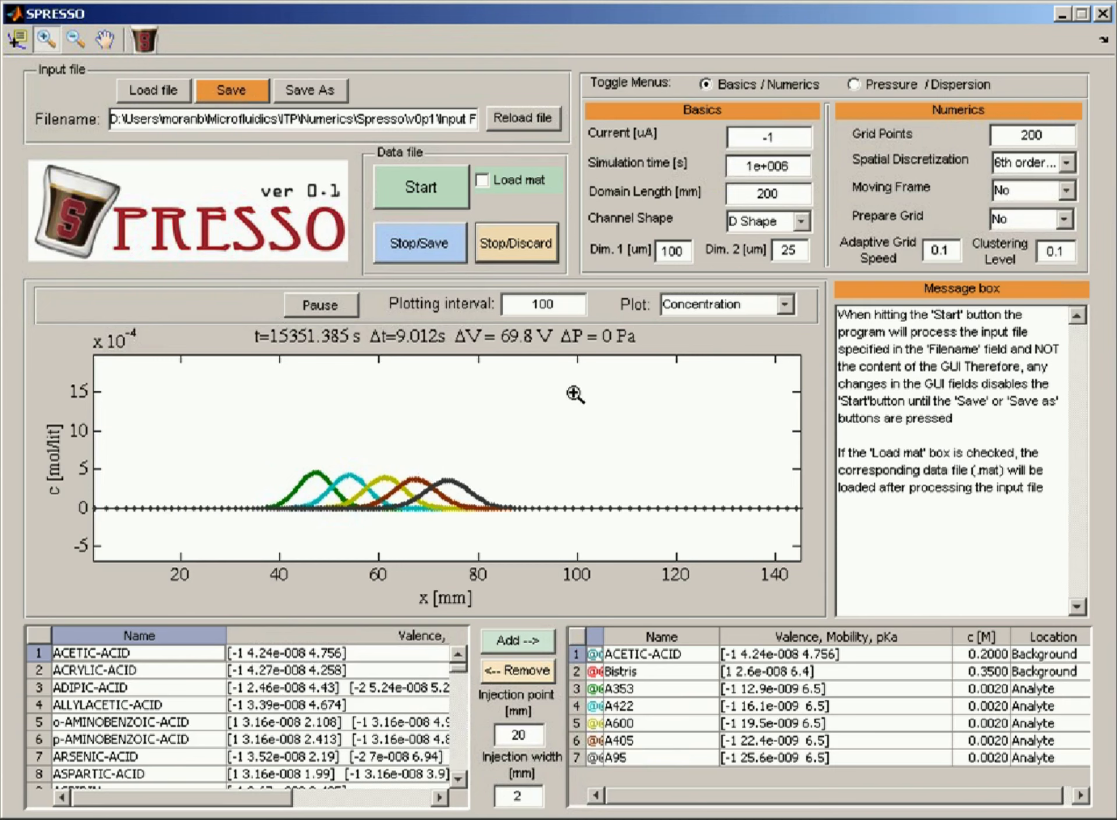
Step: Start a new run and plot its pH with the plot view reset to the original
click(417, 186)
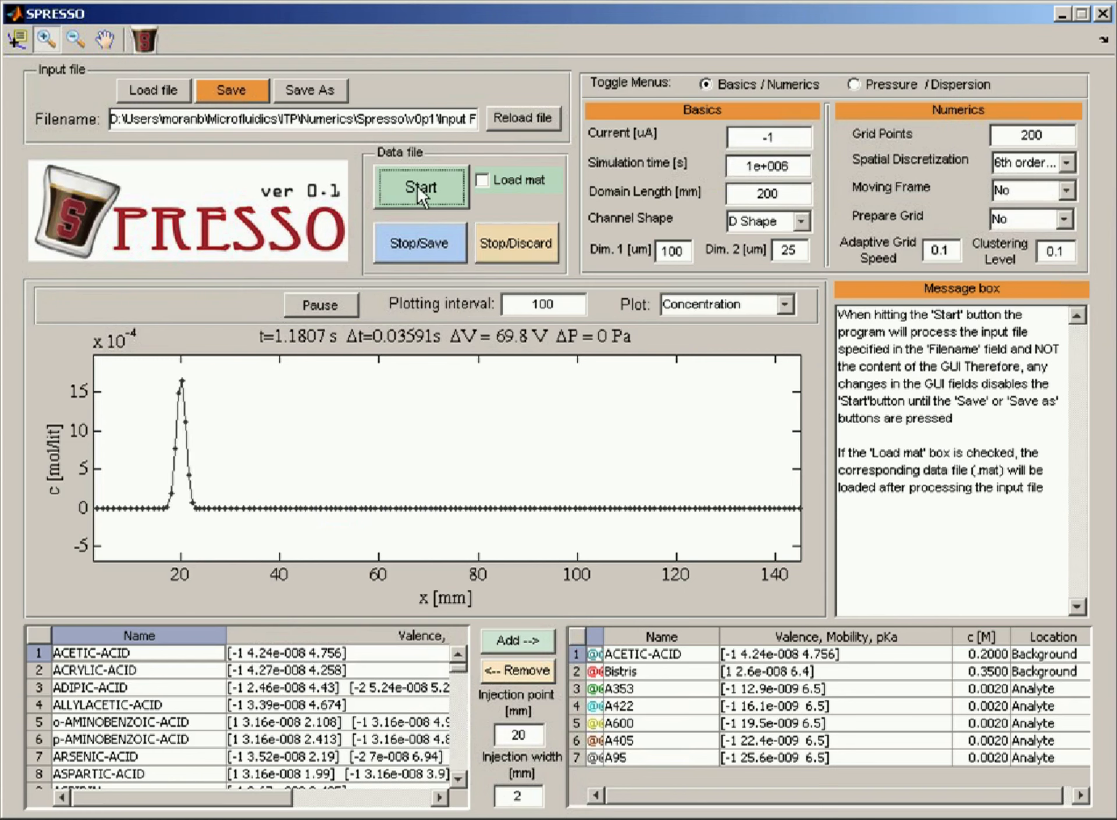
click(702, 306)
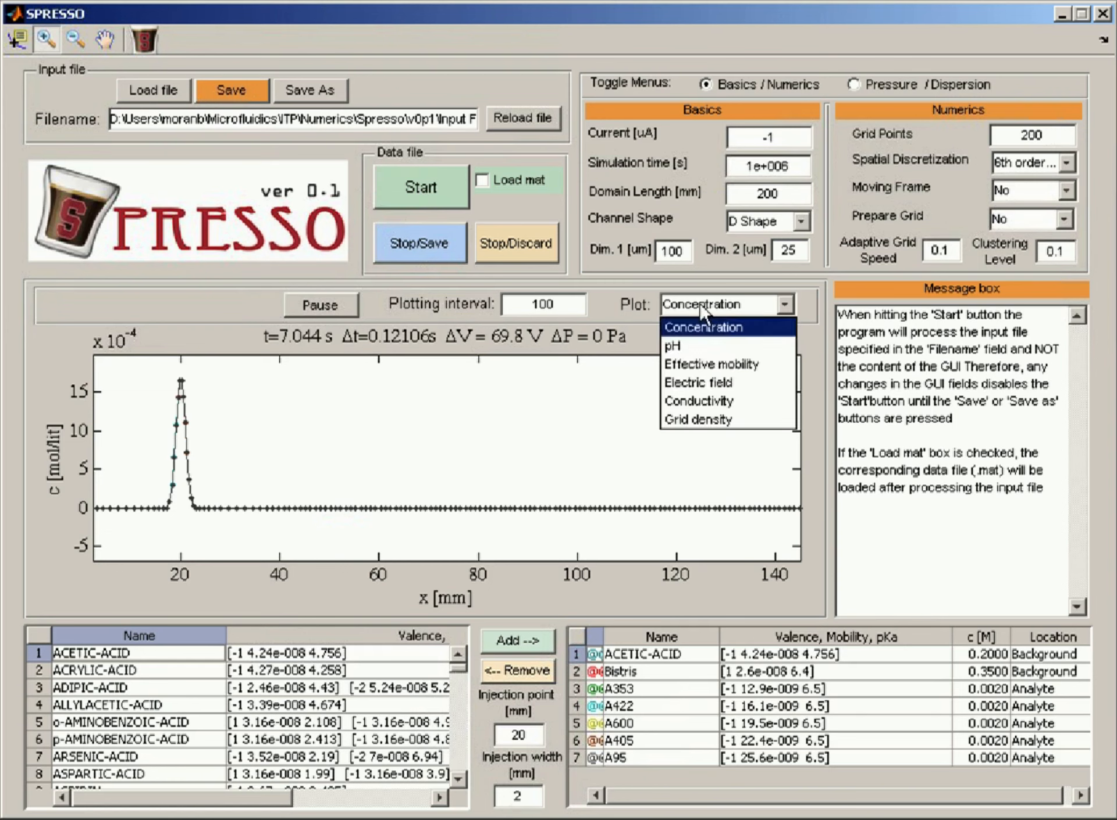
click(696, 347)
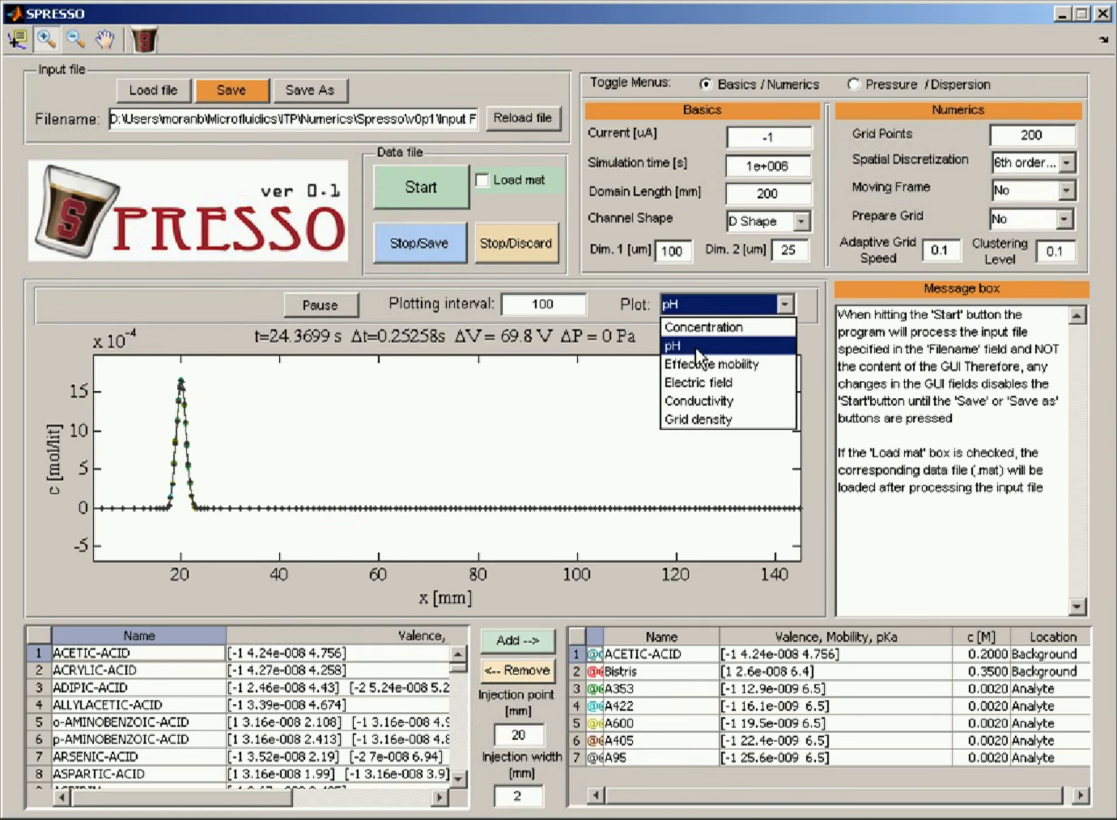
click(700, 301)
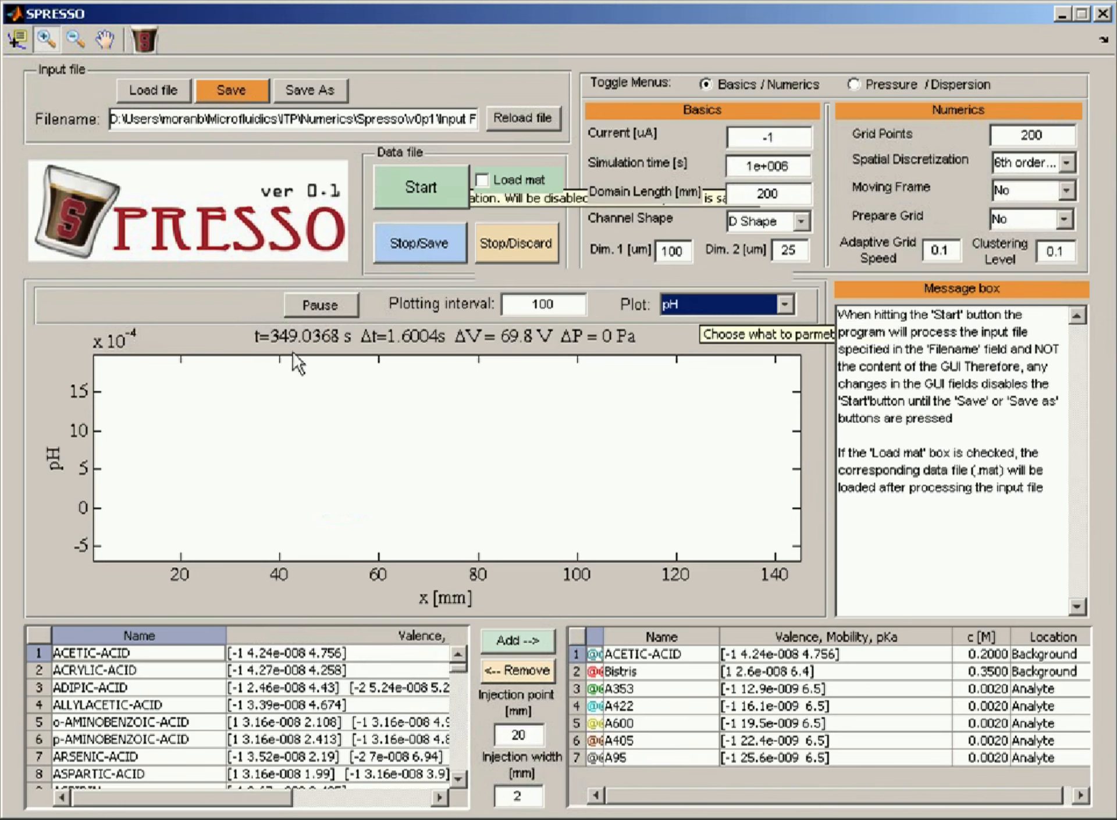
right_click(274, 414)
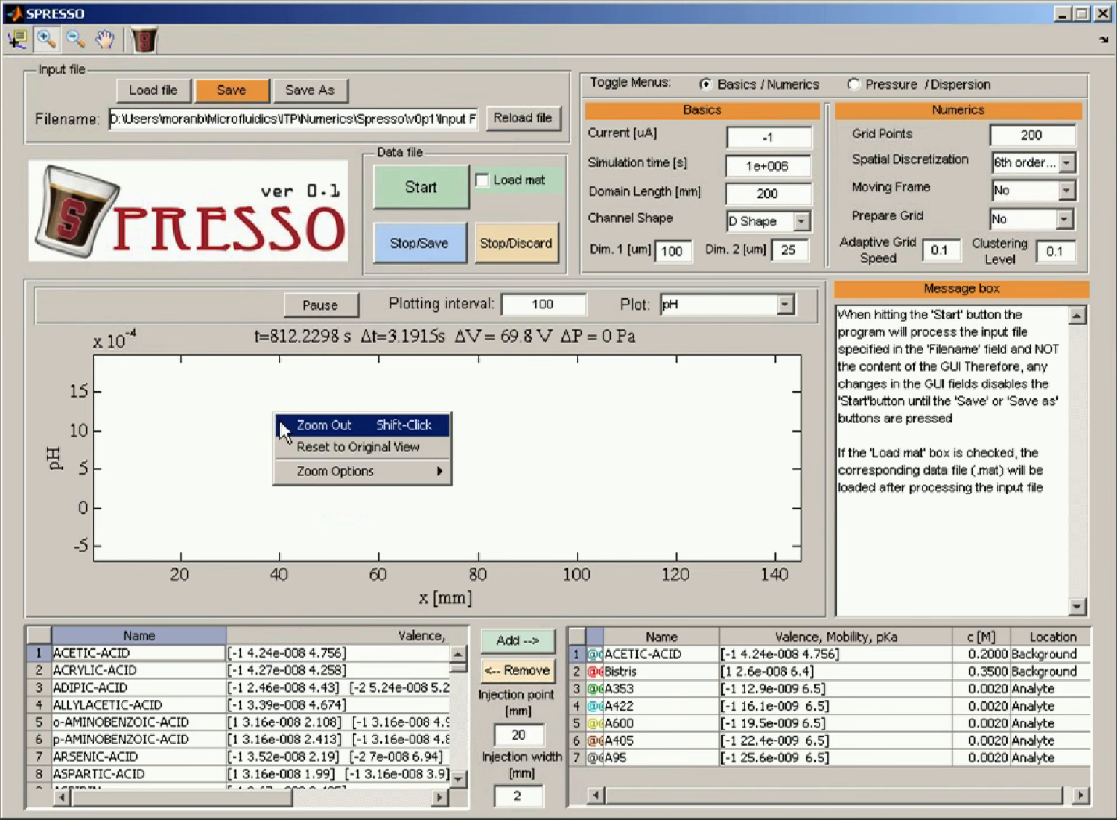
click(299, 452)
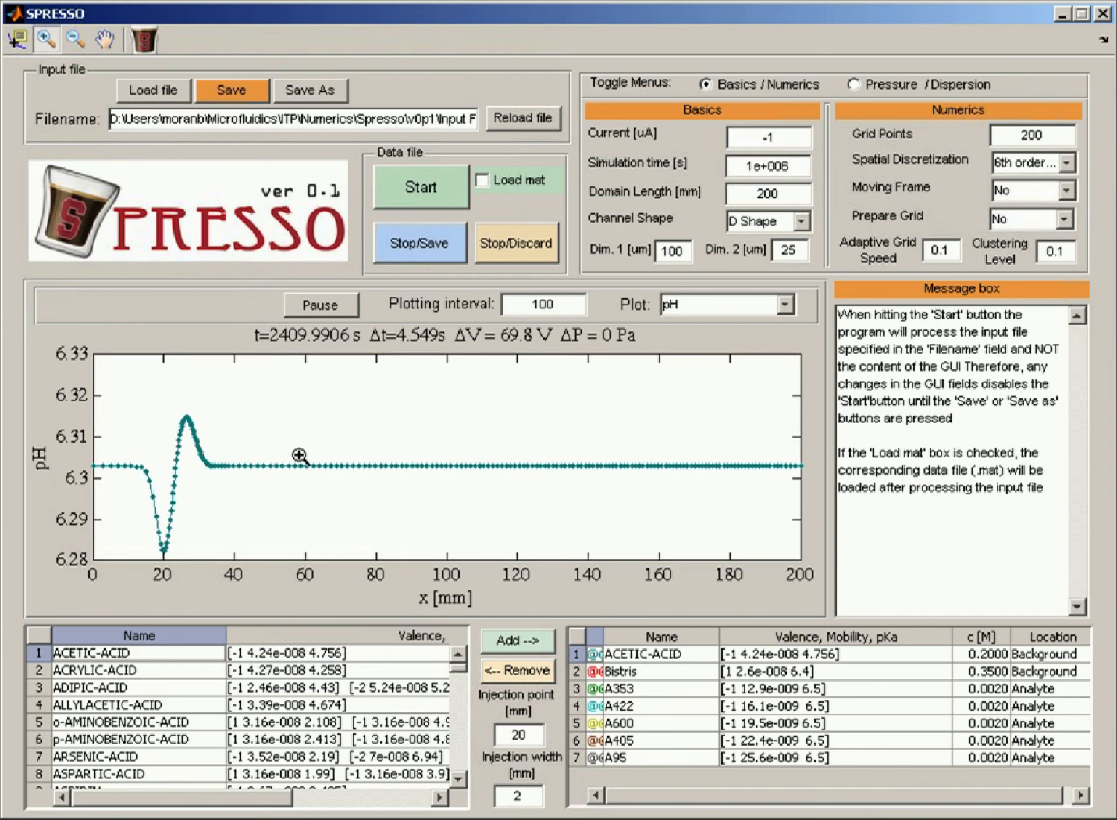
Step: Examine the electric field, conductivity and grid density plots in turn while the simulation runs
click(697, 306)
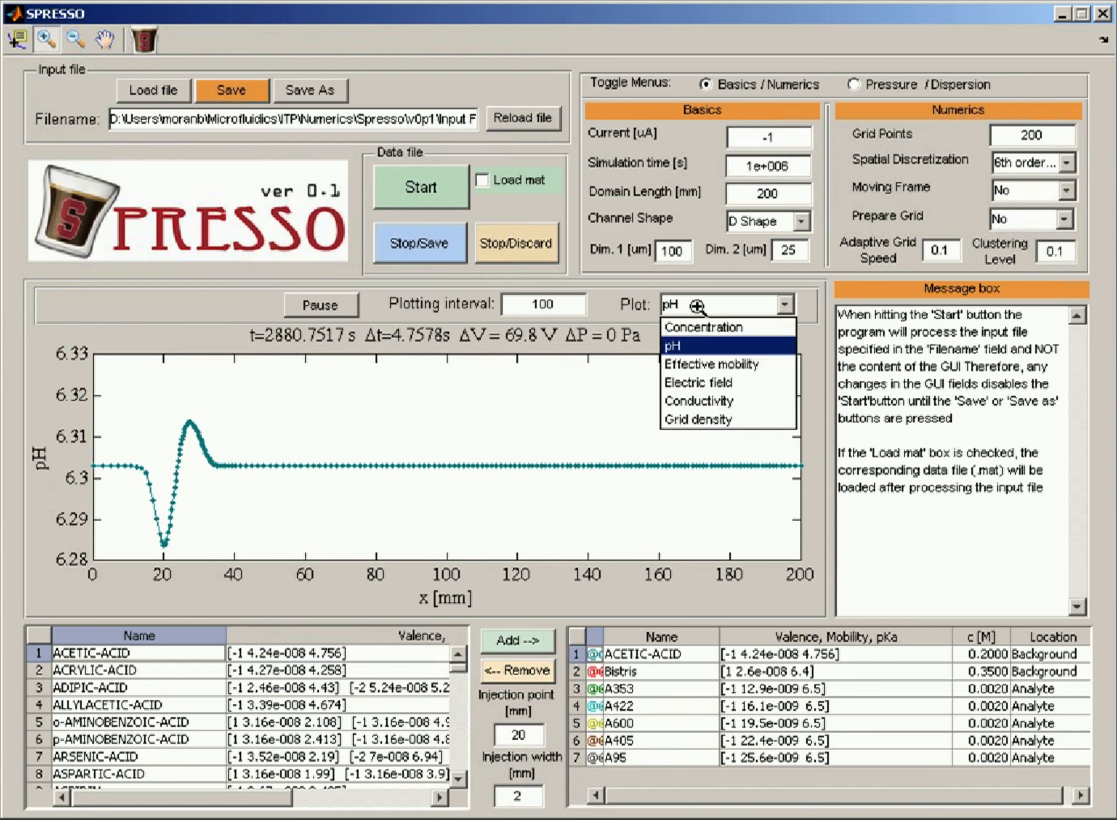
click(699, 379)
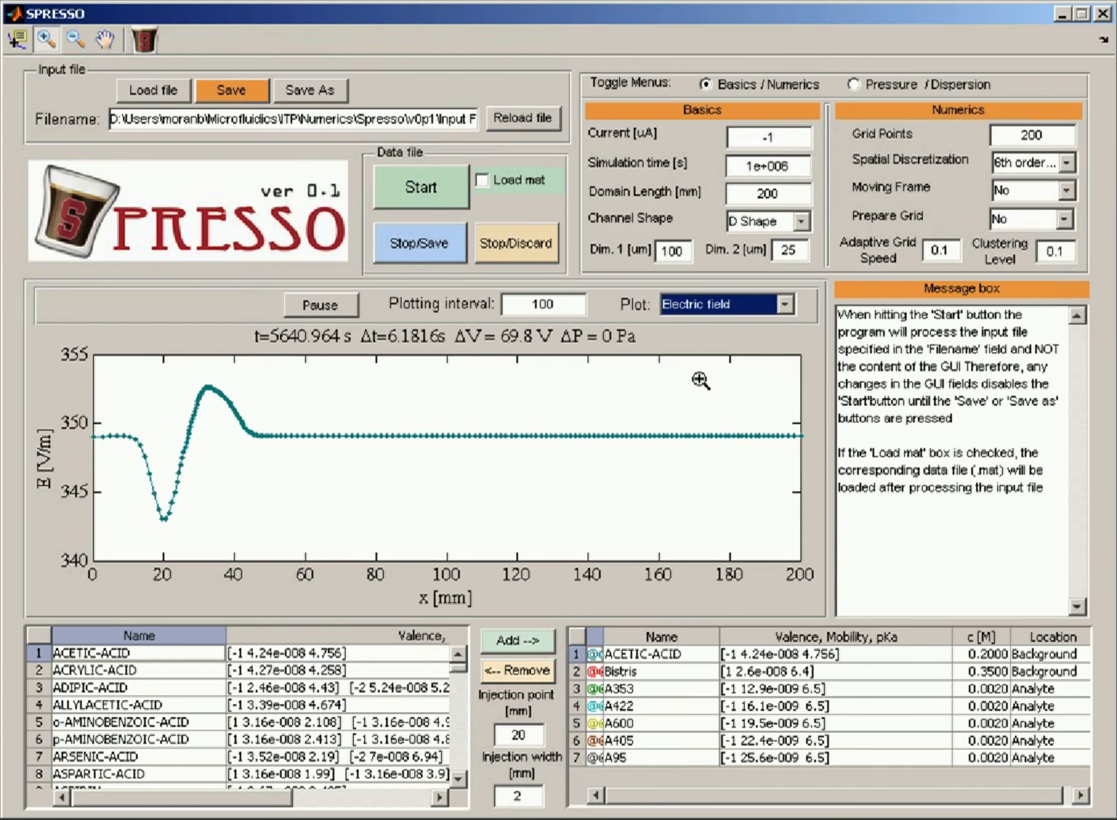
click(746, 306)
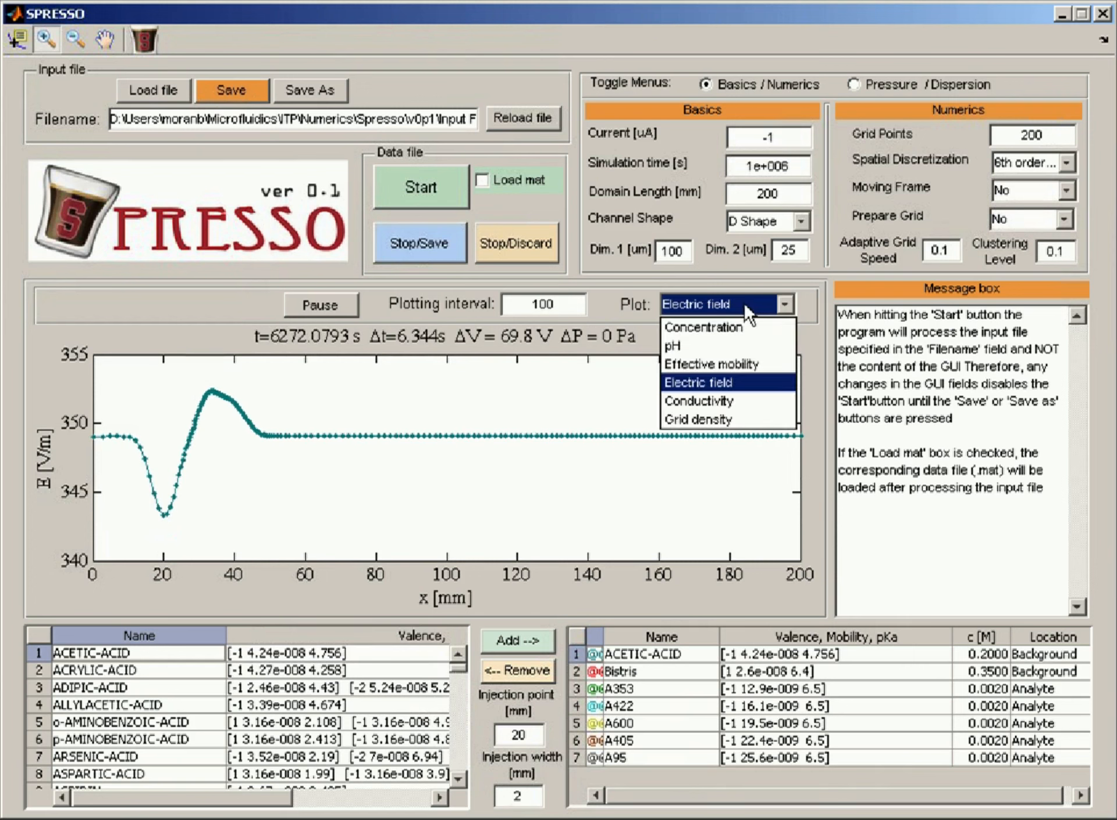
click(723, 403)
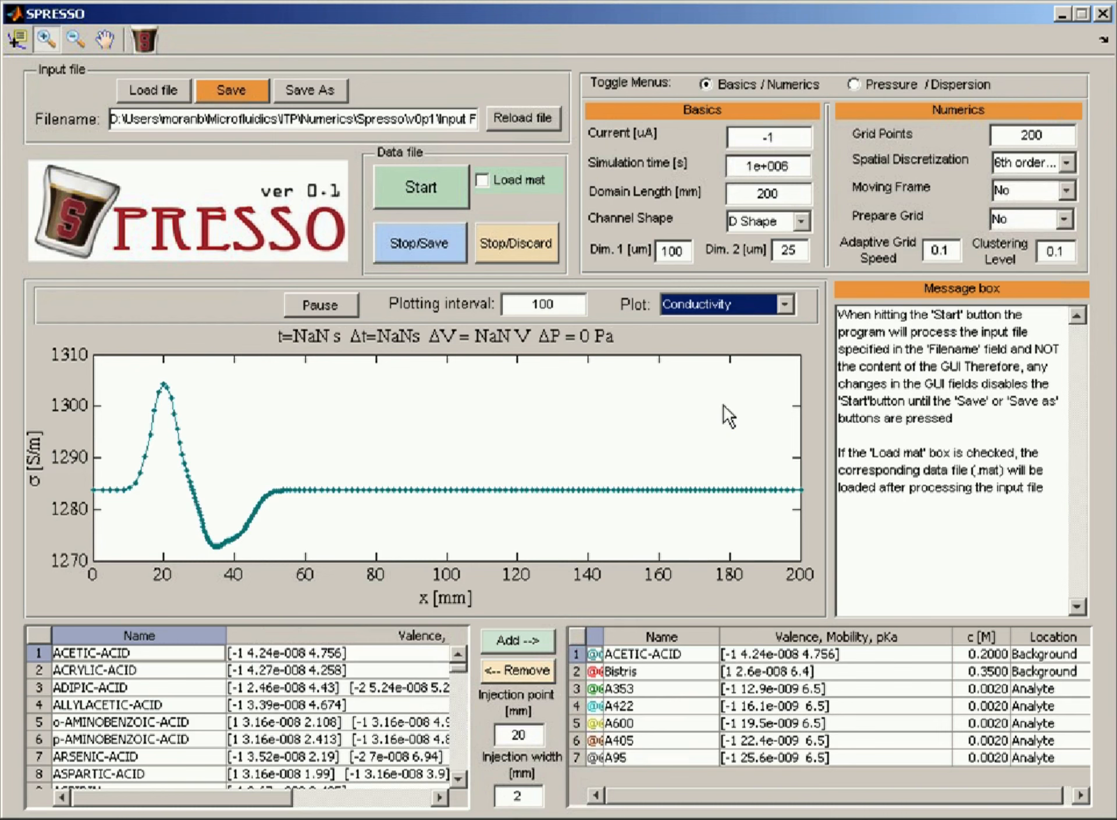
click(724, 305)
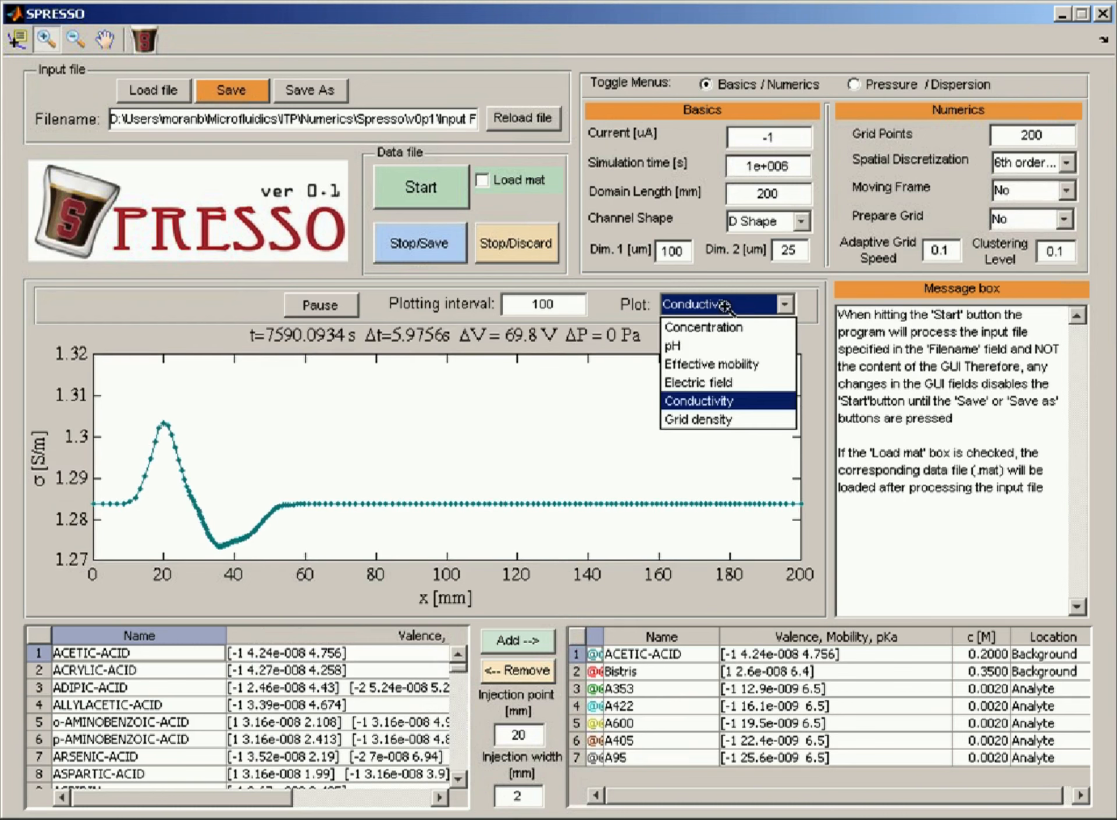
click(710, 420)
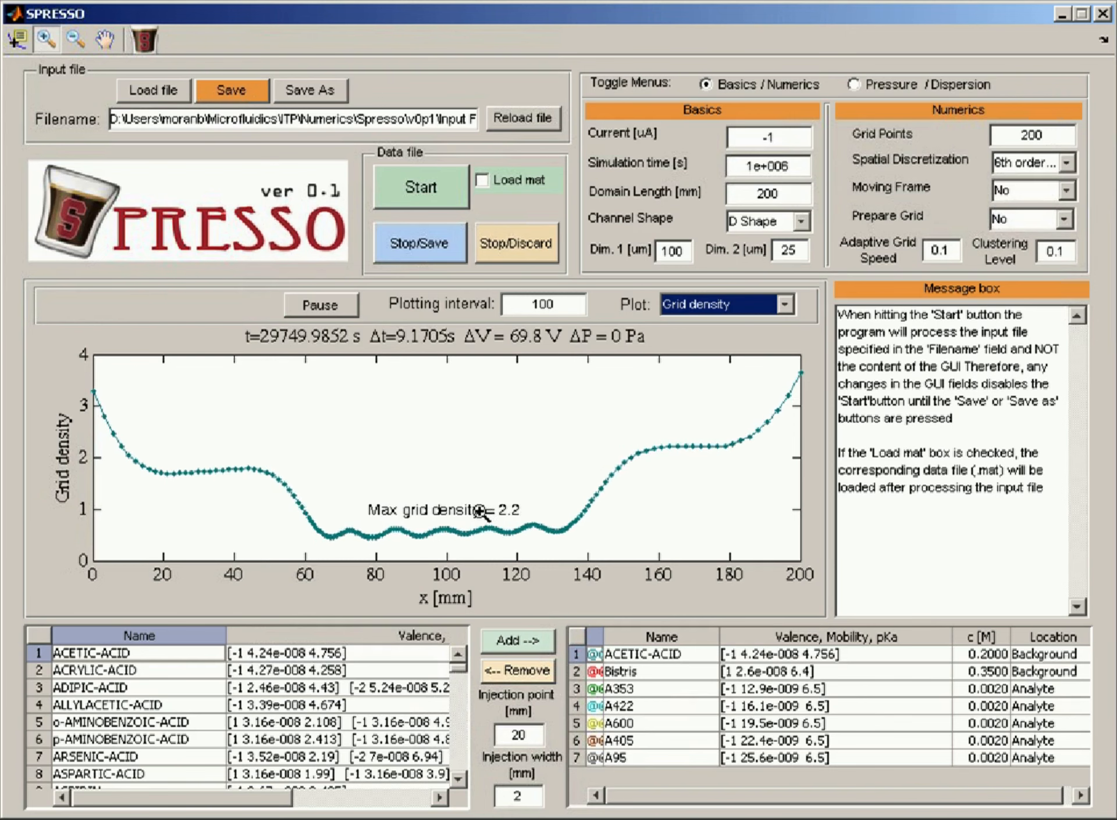
Step: Return the plot to Concentration and stop the simulation with its data saved
click(739, 308)
click(738, 326)
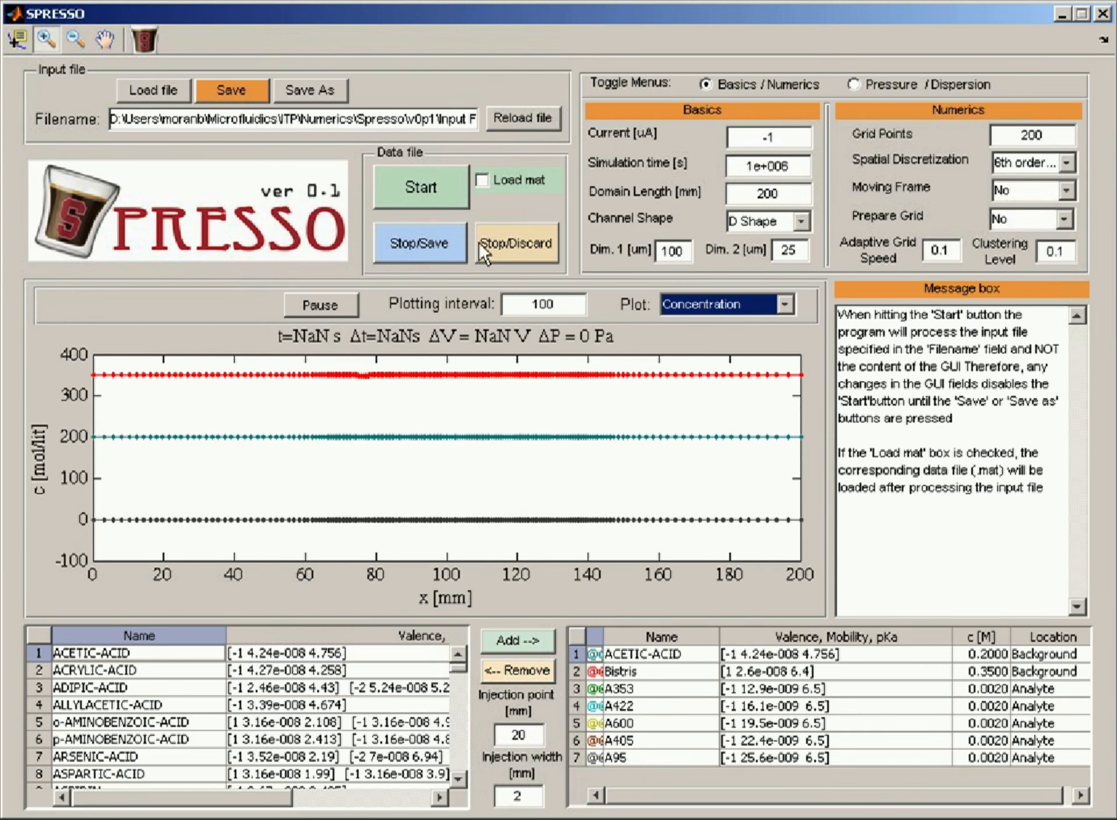
click(413, 244)
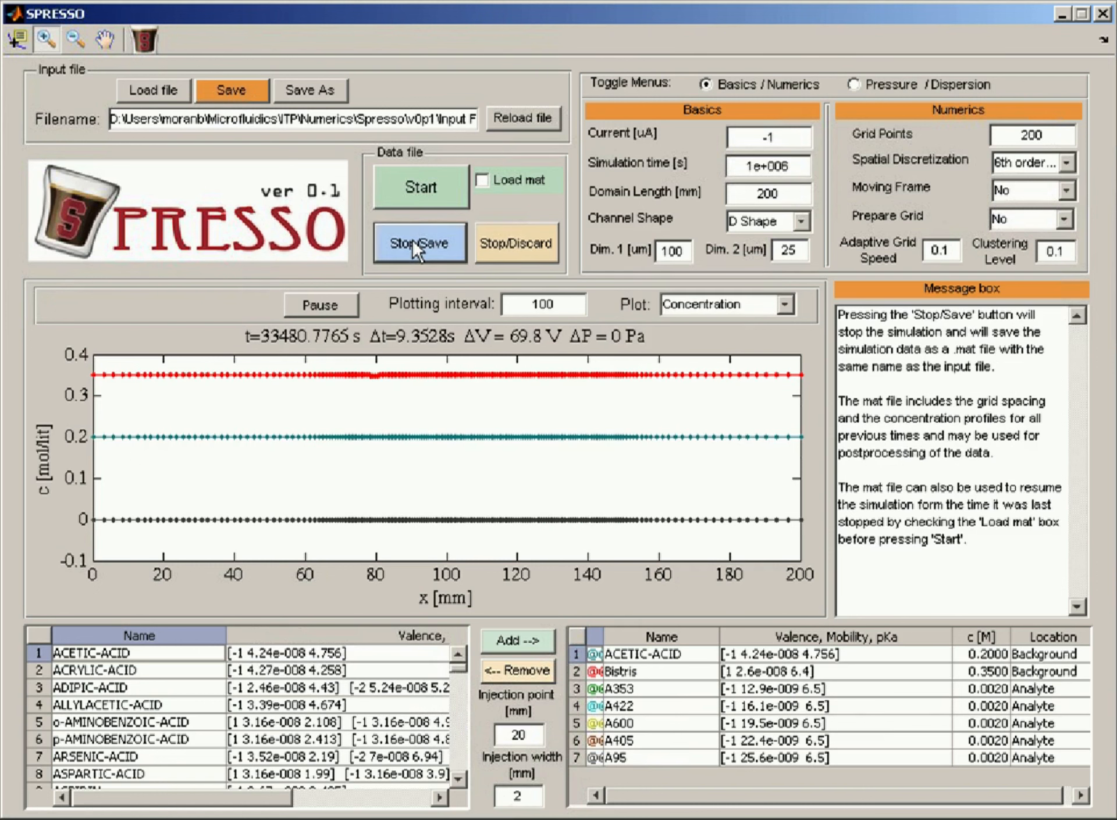